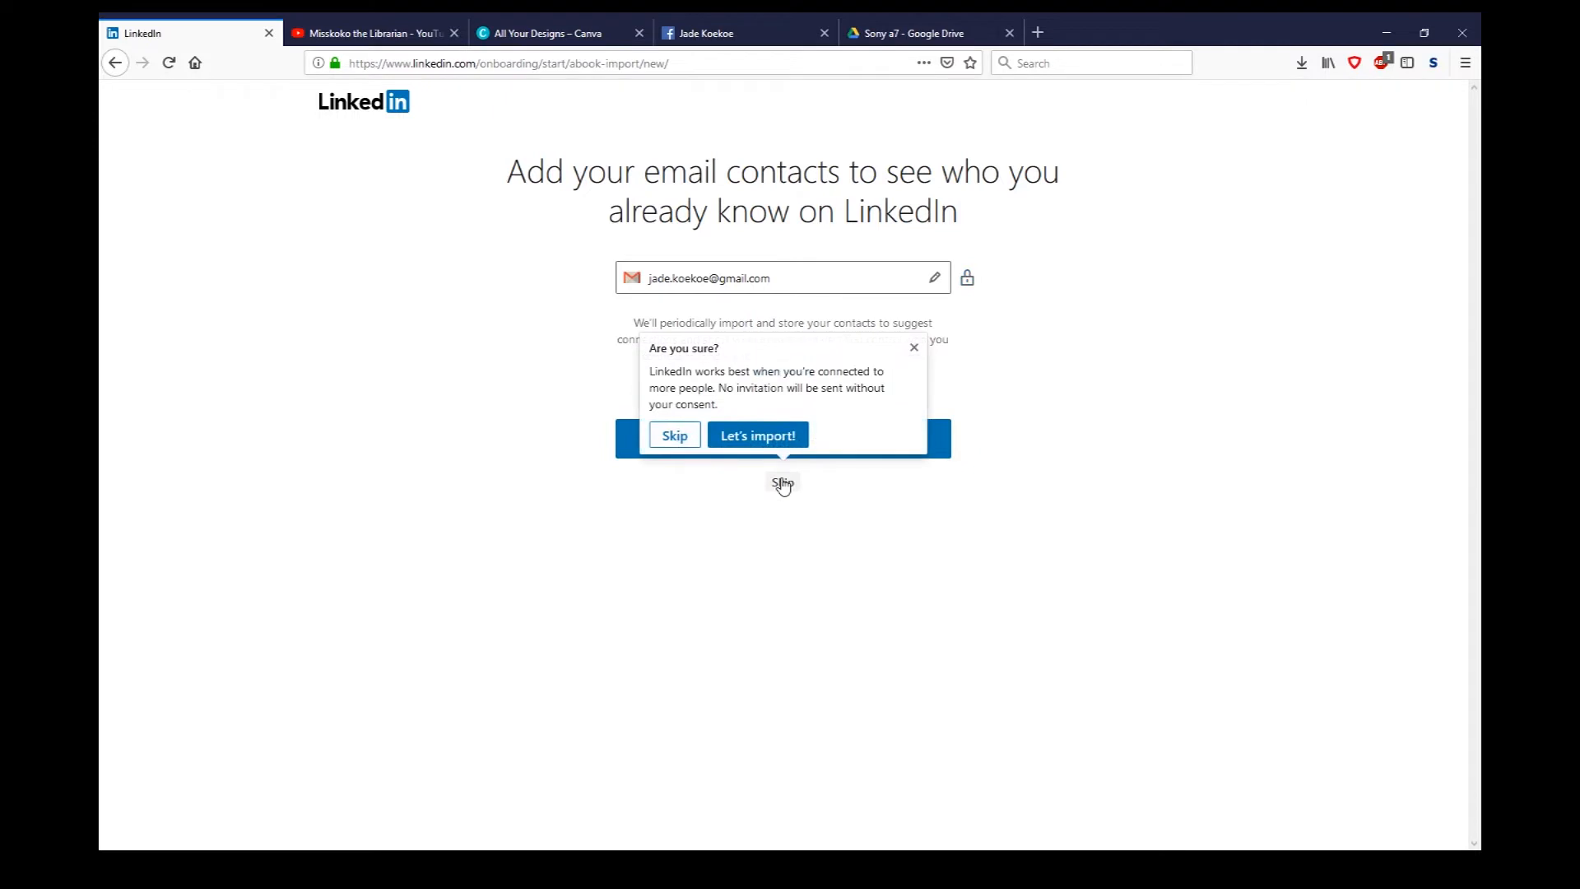
Skip the email contact import and add a headshot as the profile photo.
{"action": "left_click", "coordinate": [676, 437]}
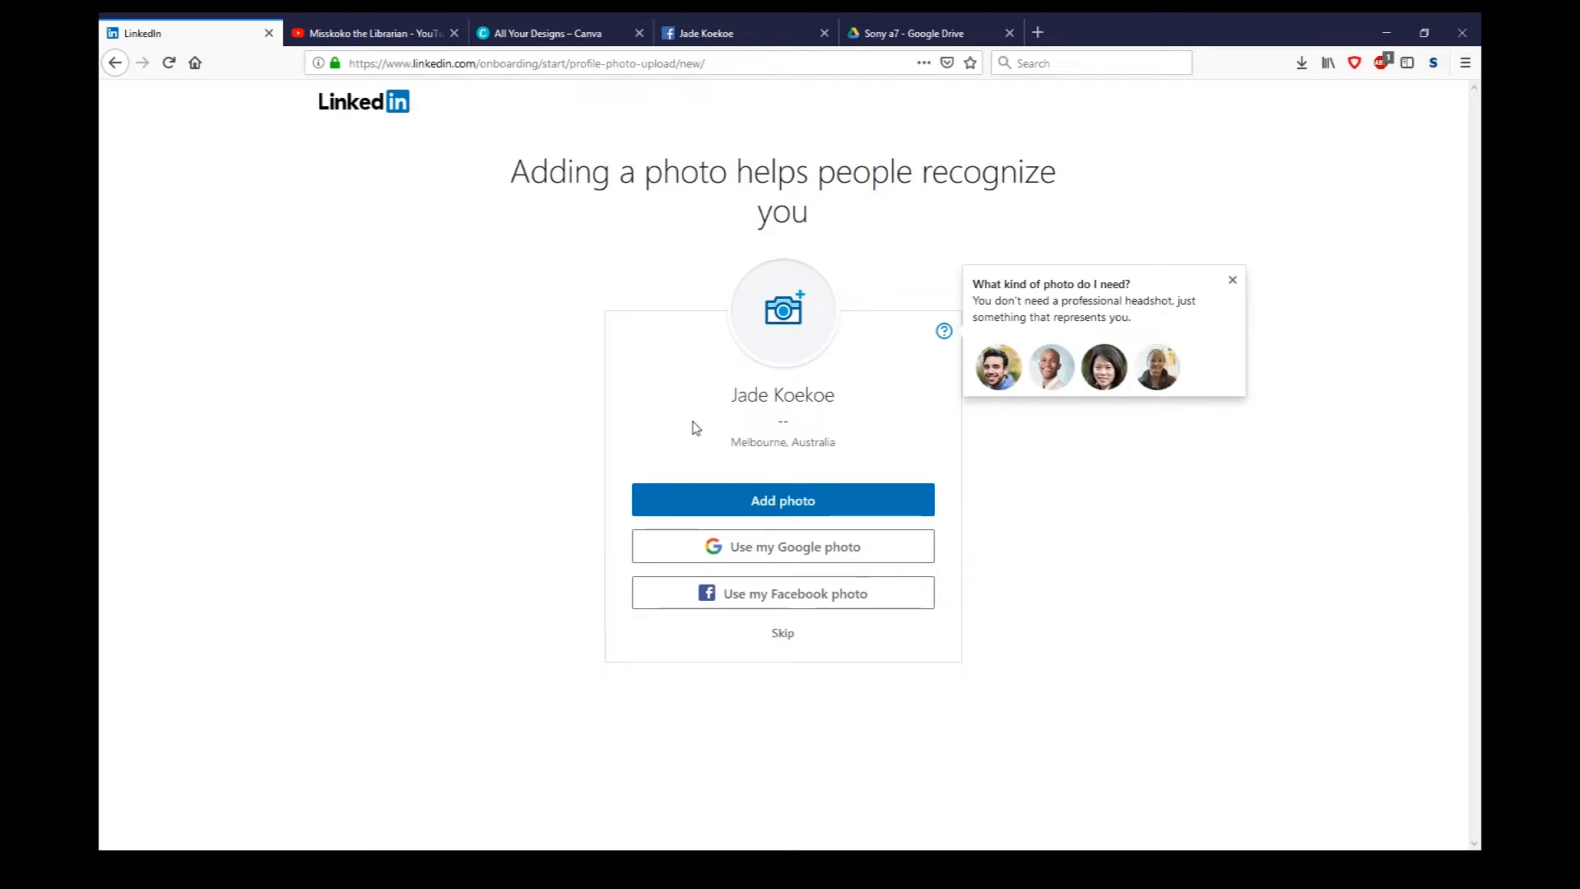
{"action": "left_click", "coordinate": [731, 499]}
{"action": "left_click", "coordinate": [174, 34]}
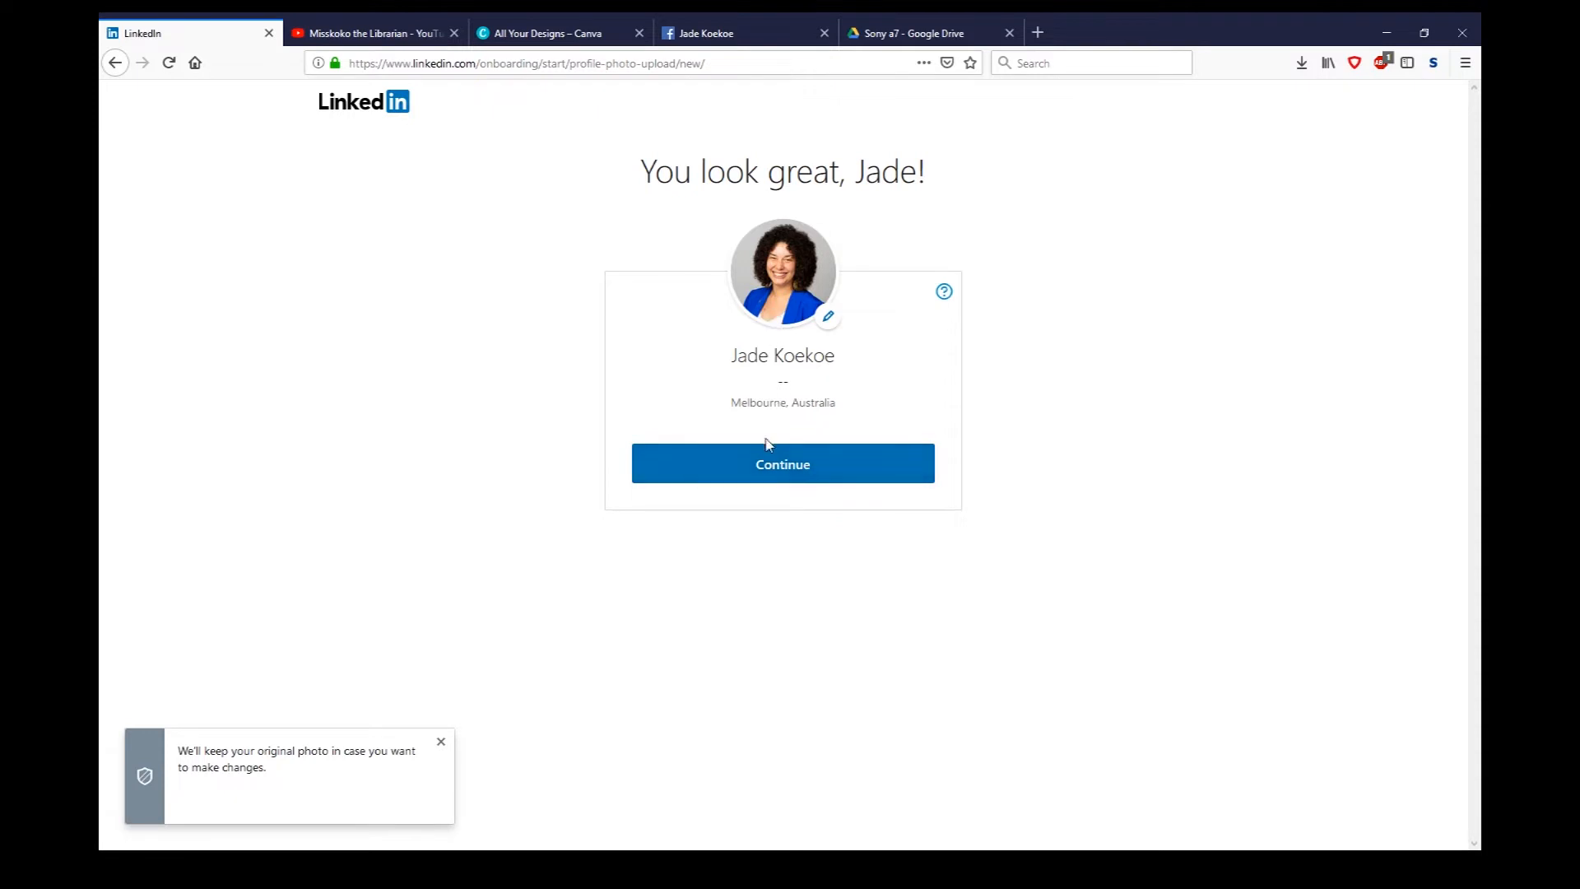
{"action": "left_click", "coordinate": [772, 465]}
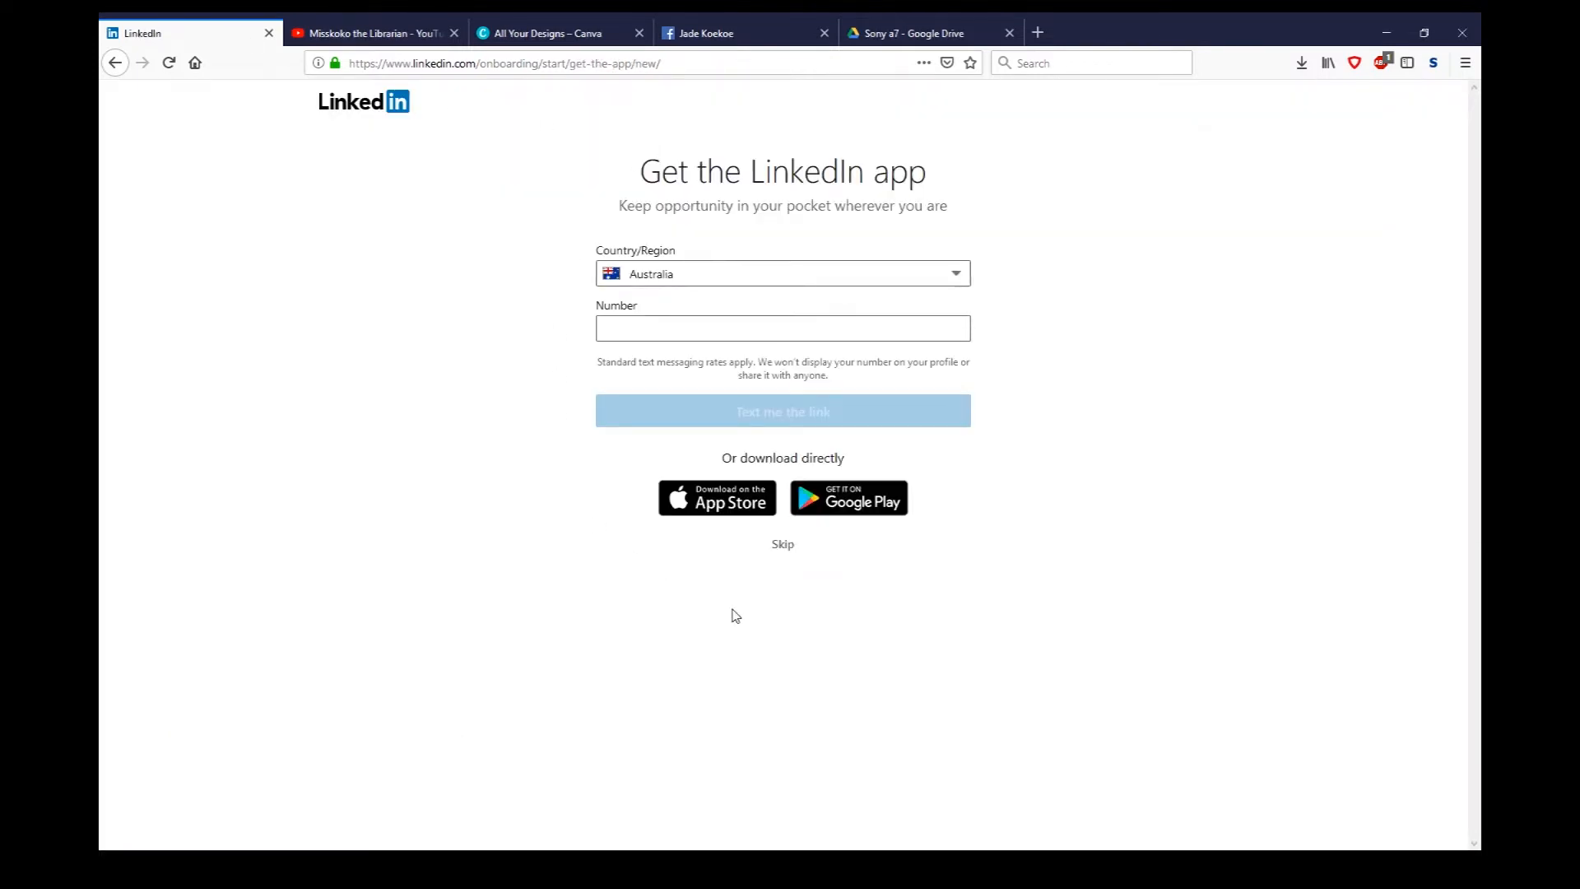
Skip the LinkedIn app download prompt and open your own profile page.
{"action": "left_click_drag", "start_coordinate": [751, 170], "coordinate": [936, 175]}
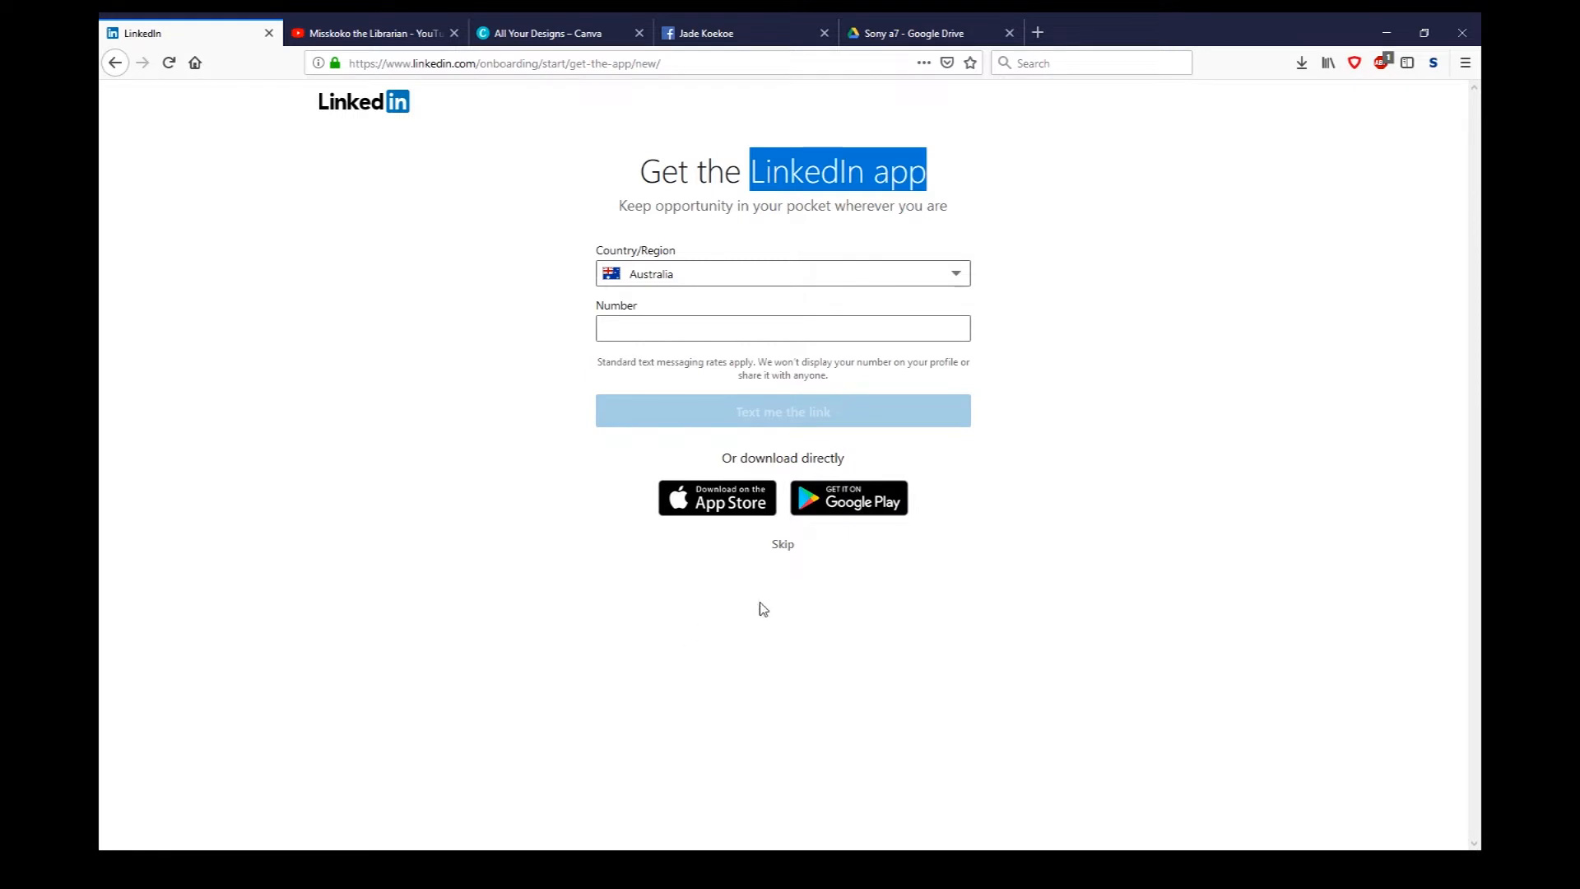
{"action": "left_click", "coordinate": [783, 545]}
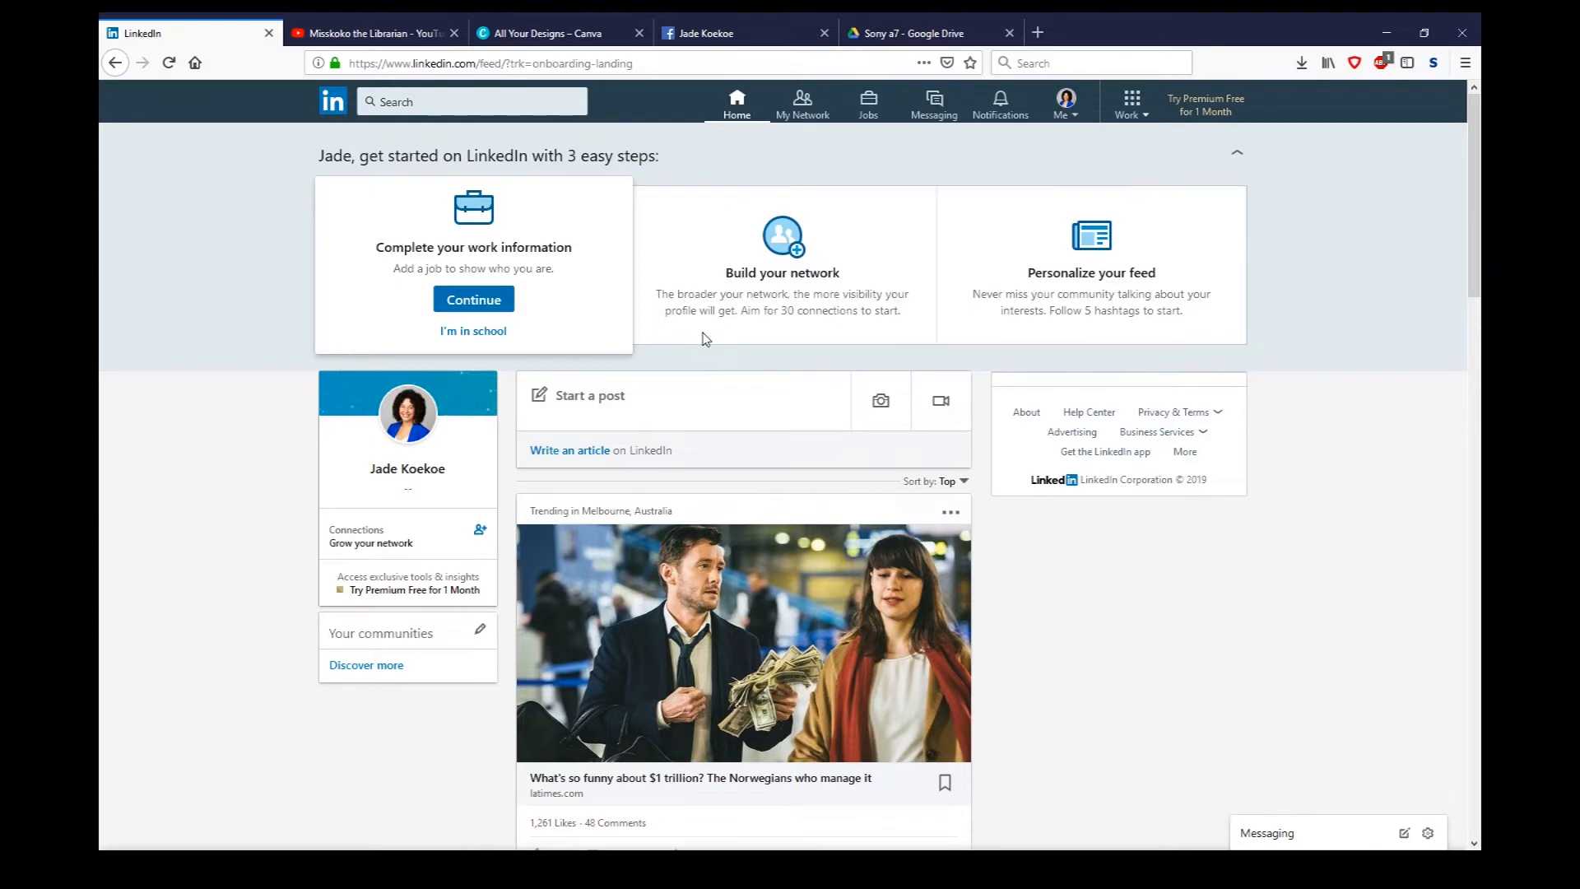
{"action": "left_click", "coordinate": [1072, 115]}
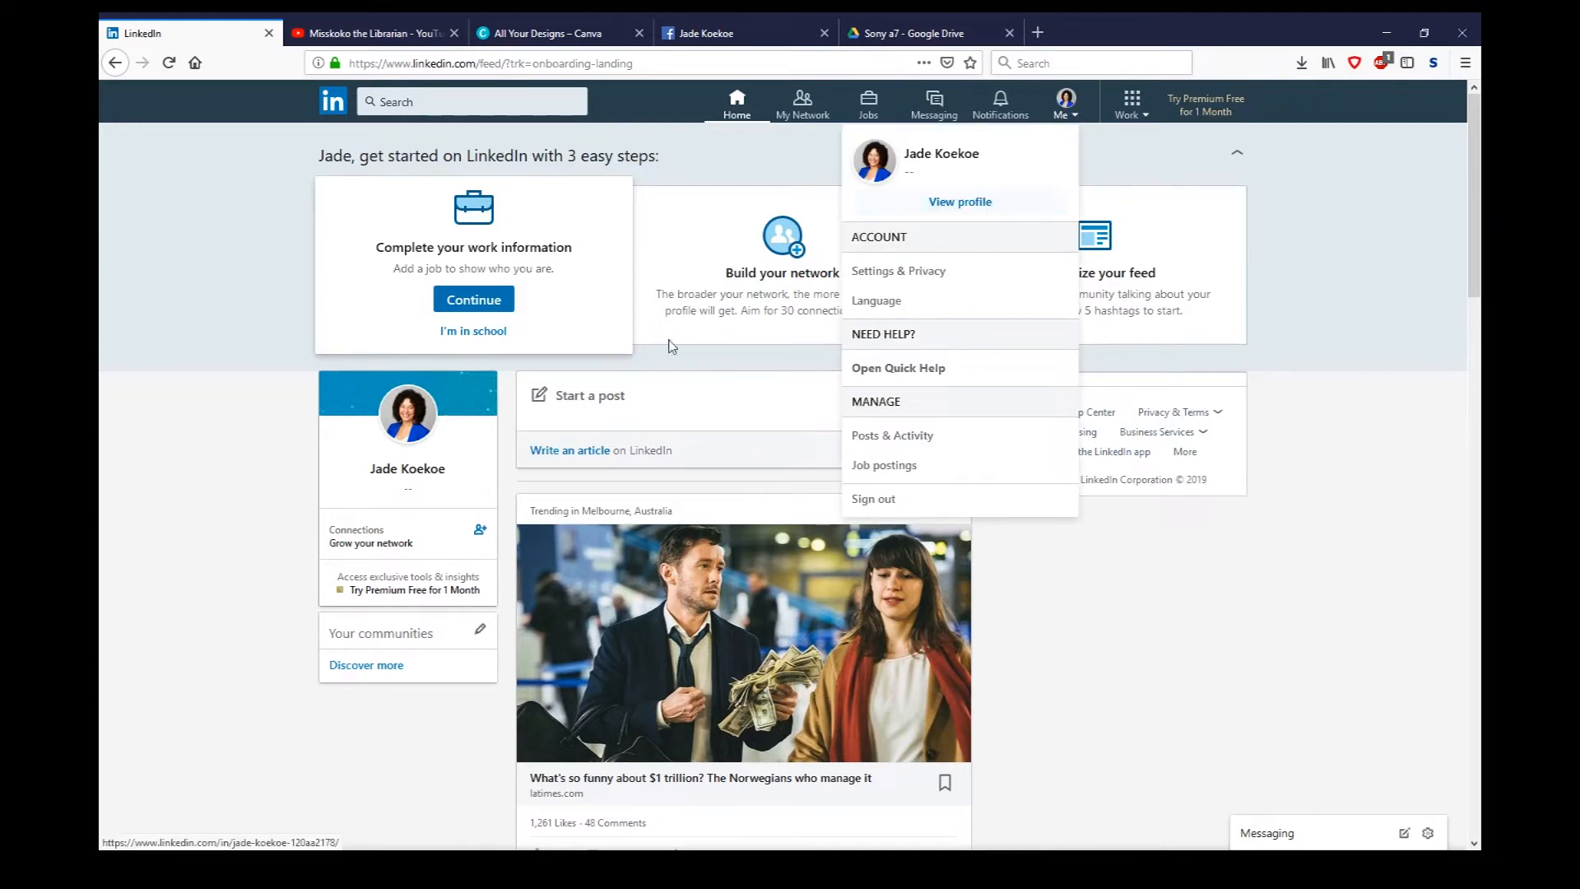
{"action": "left_click", "coordinate": [426, 476]}
{"action": "left_click", "coordinate": [426, 476]}
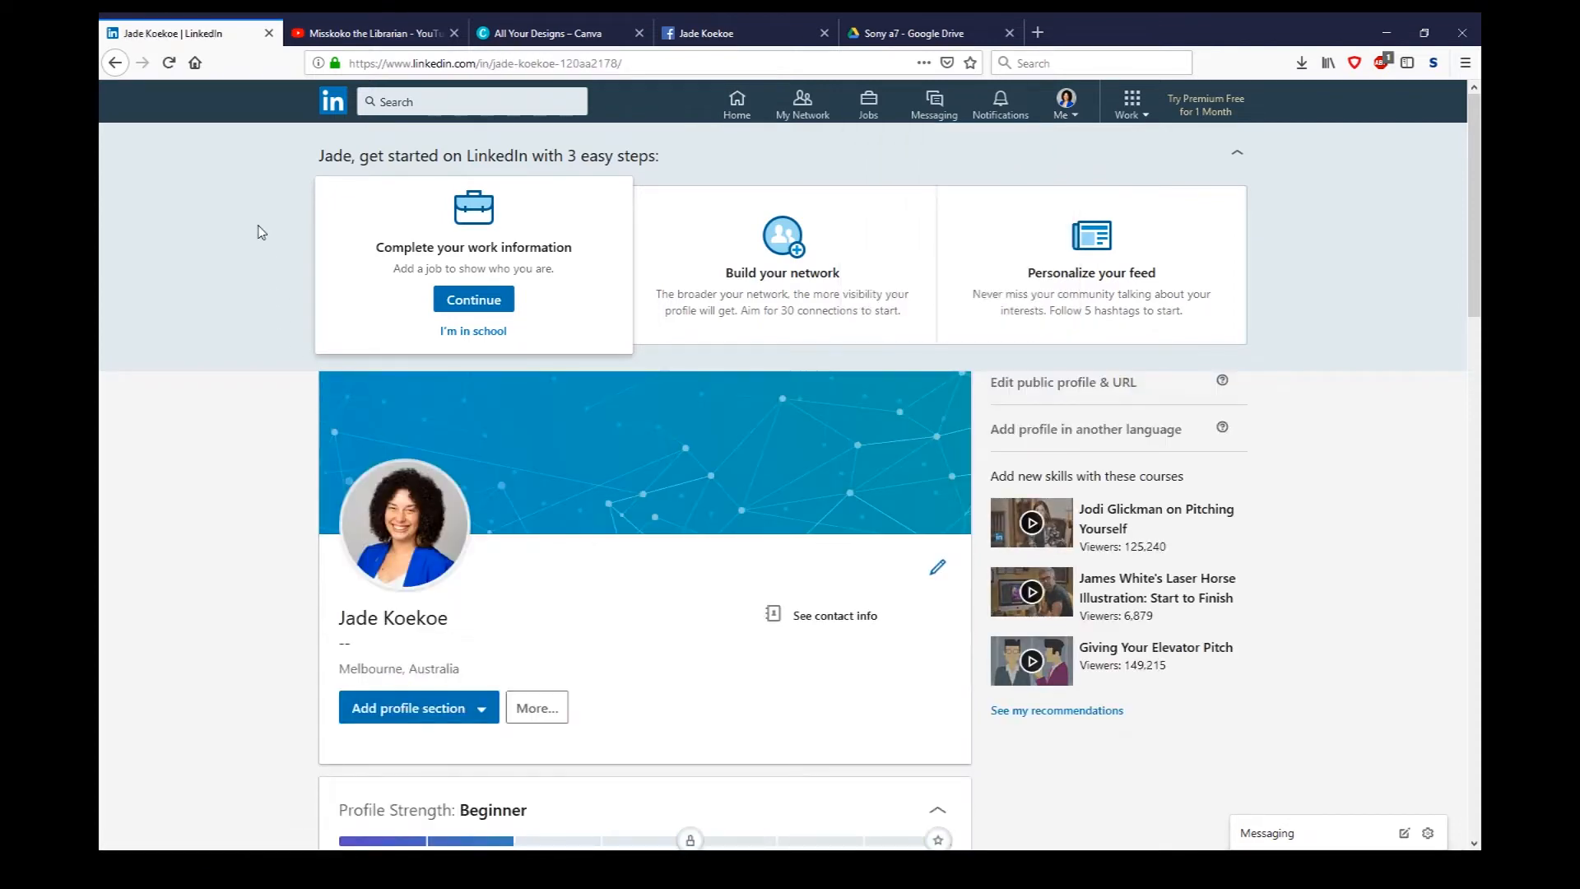
Open the profile intro for editing and clear the placeholder headline.
{"action": "scroll", "coordinate": [260, 232], "scroll_direction": "down", "scroll_amount": 5}
{"action": "scroll", "coordinate": [261, 216], "scroll_direction": "down", "scroll_amount": 3}
{"action": "scroll", "coordinate": [272, 321], "scroll_direction": "up", "scroll_amount": 5}
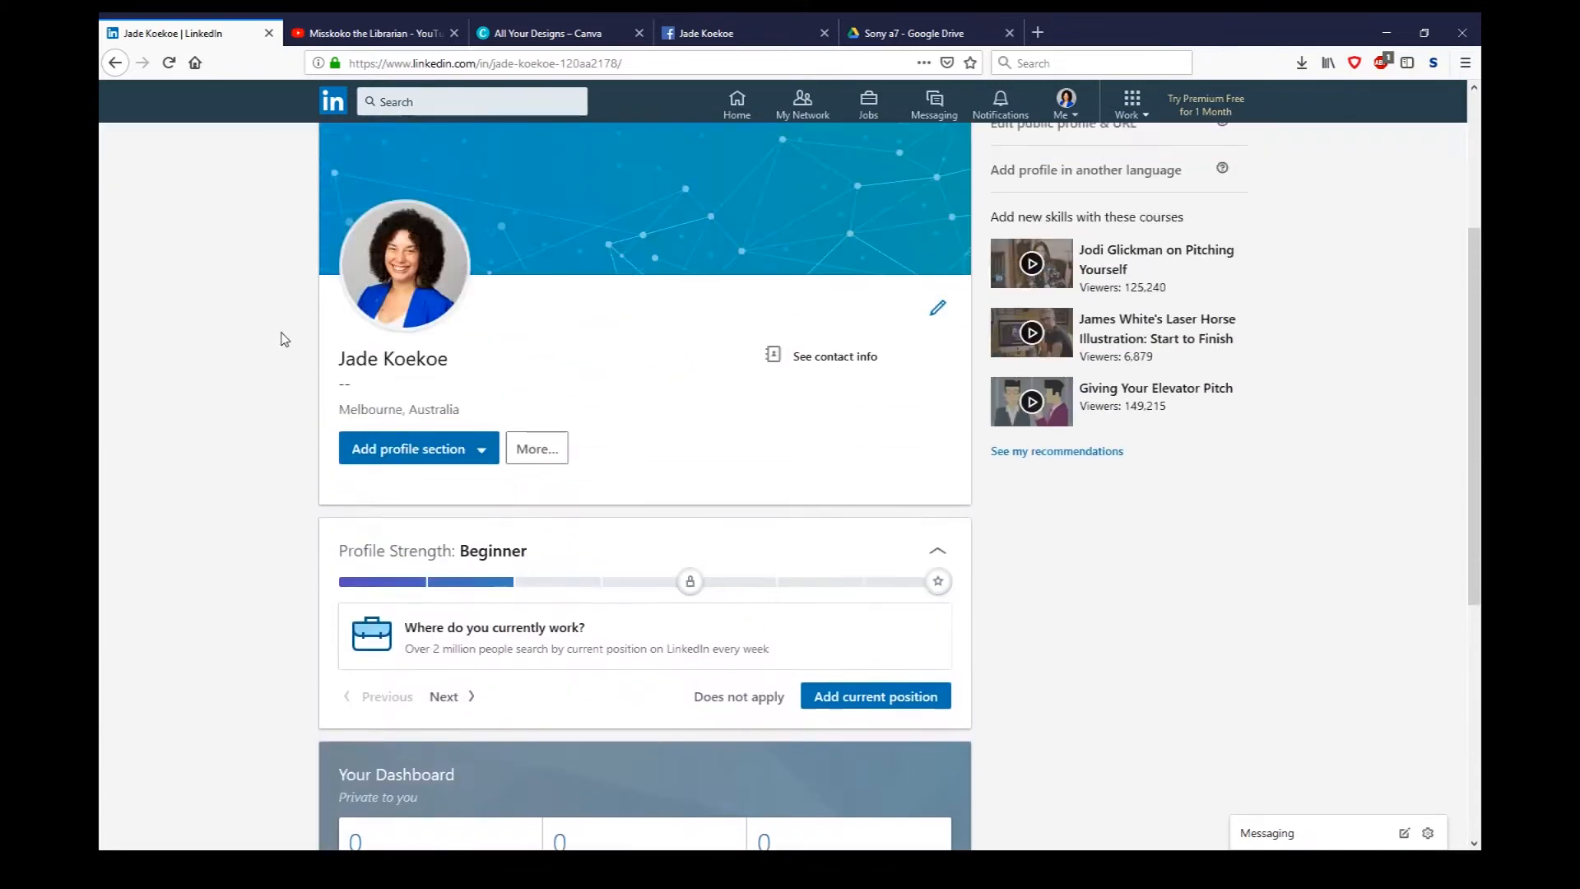
{"action": "scroll", "coordinate": [284, 339], "scroll_direction": "up", "scroll_amount": 2}
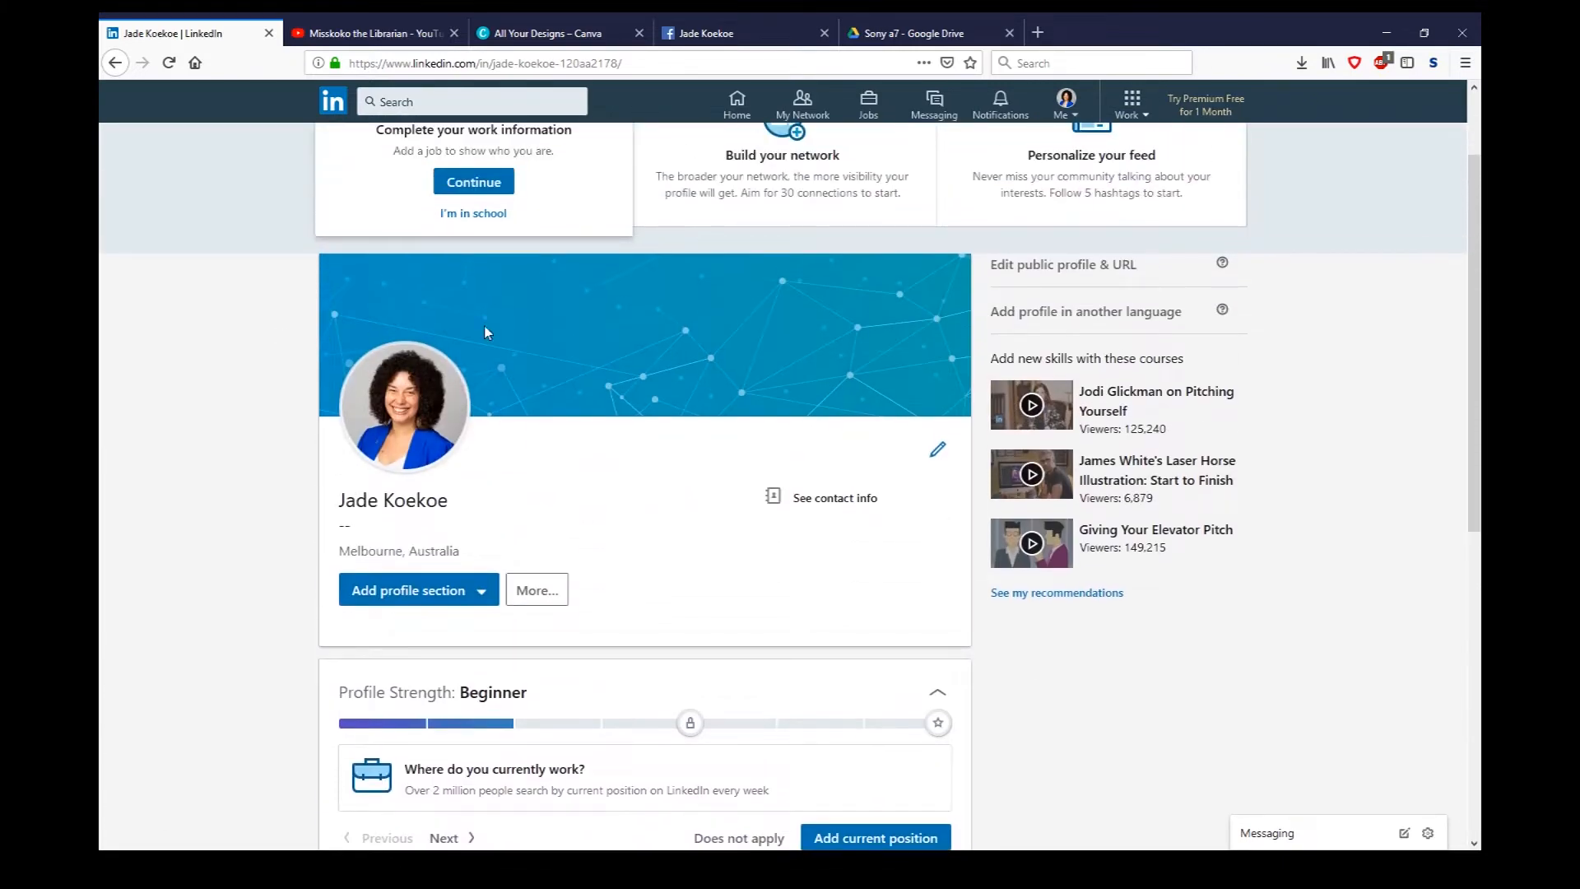
{"action": "left_click", "coordinate": [938, 449]}
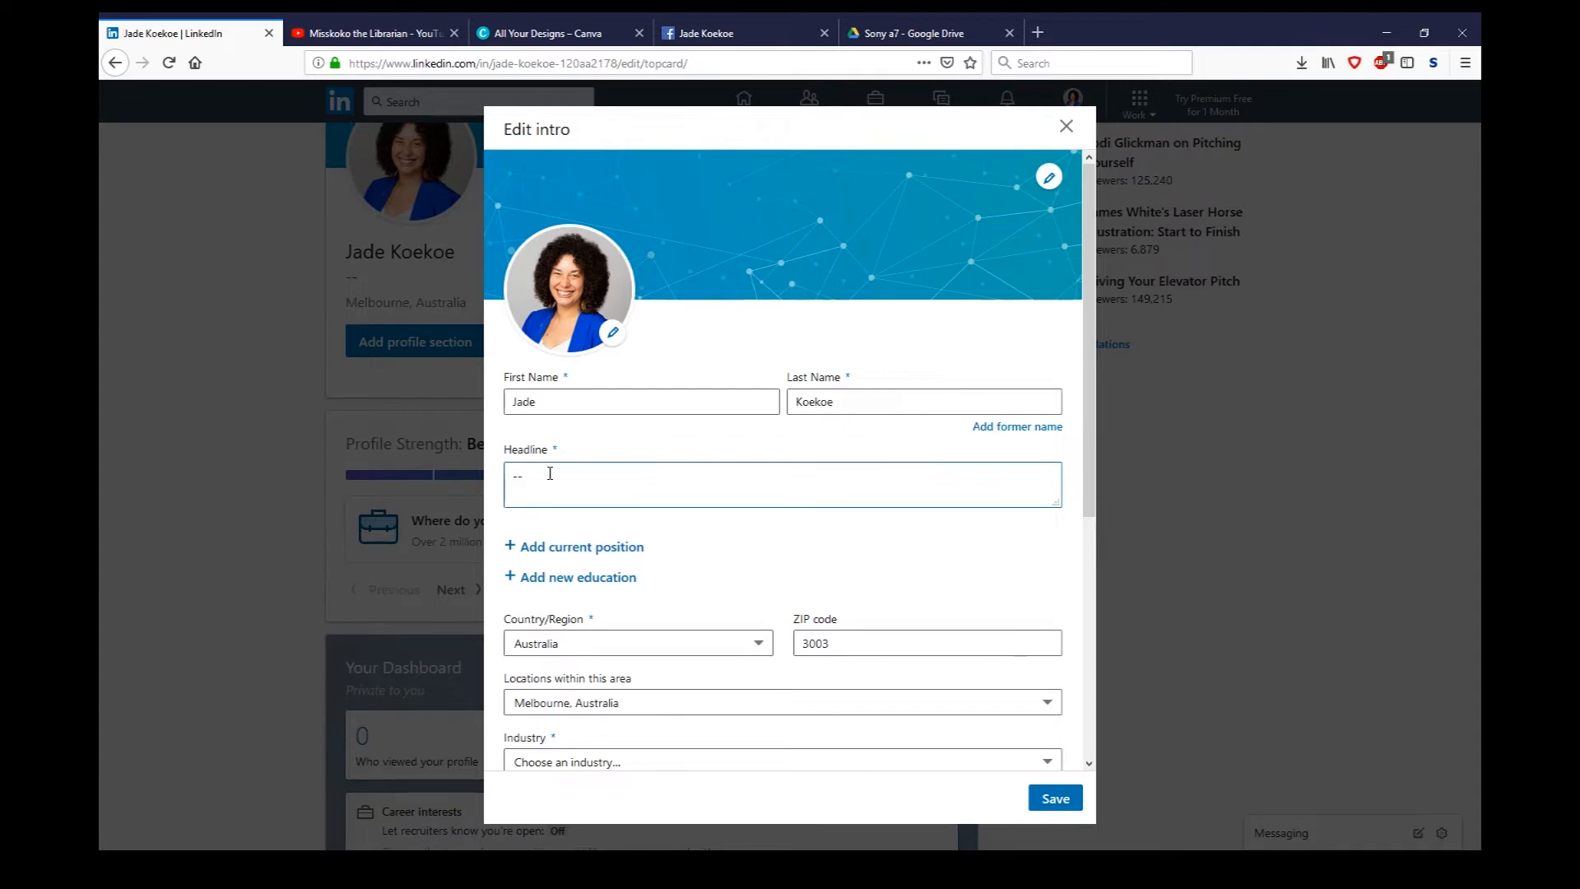
{"action": "key", "text": "BackSpace"}
{"action": "key", "text": "BackSpace"}
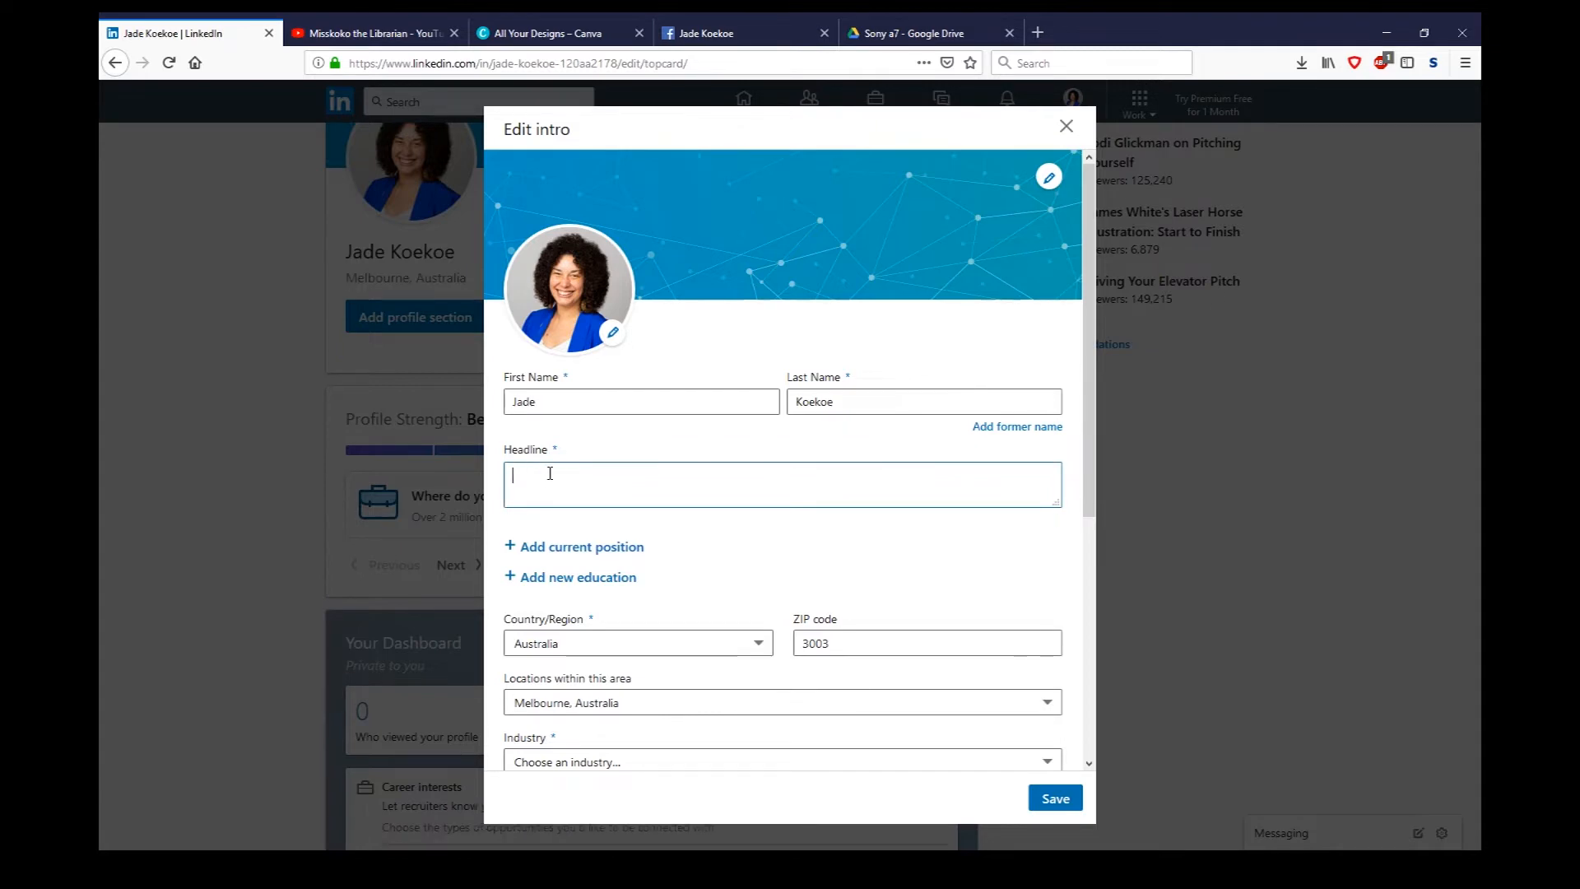
Add a current position with the title Founder at the company Misskoko.
{"action": "left_click", "coordinate": [594, 546]}
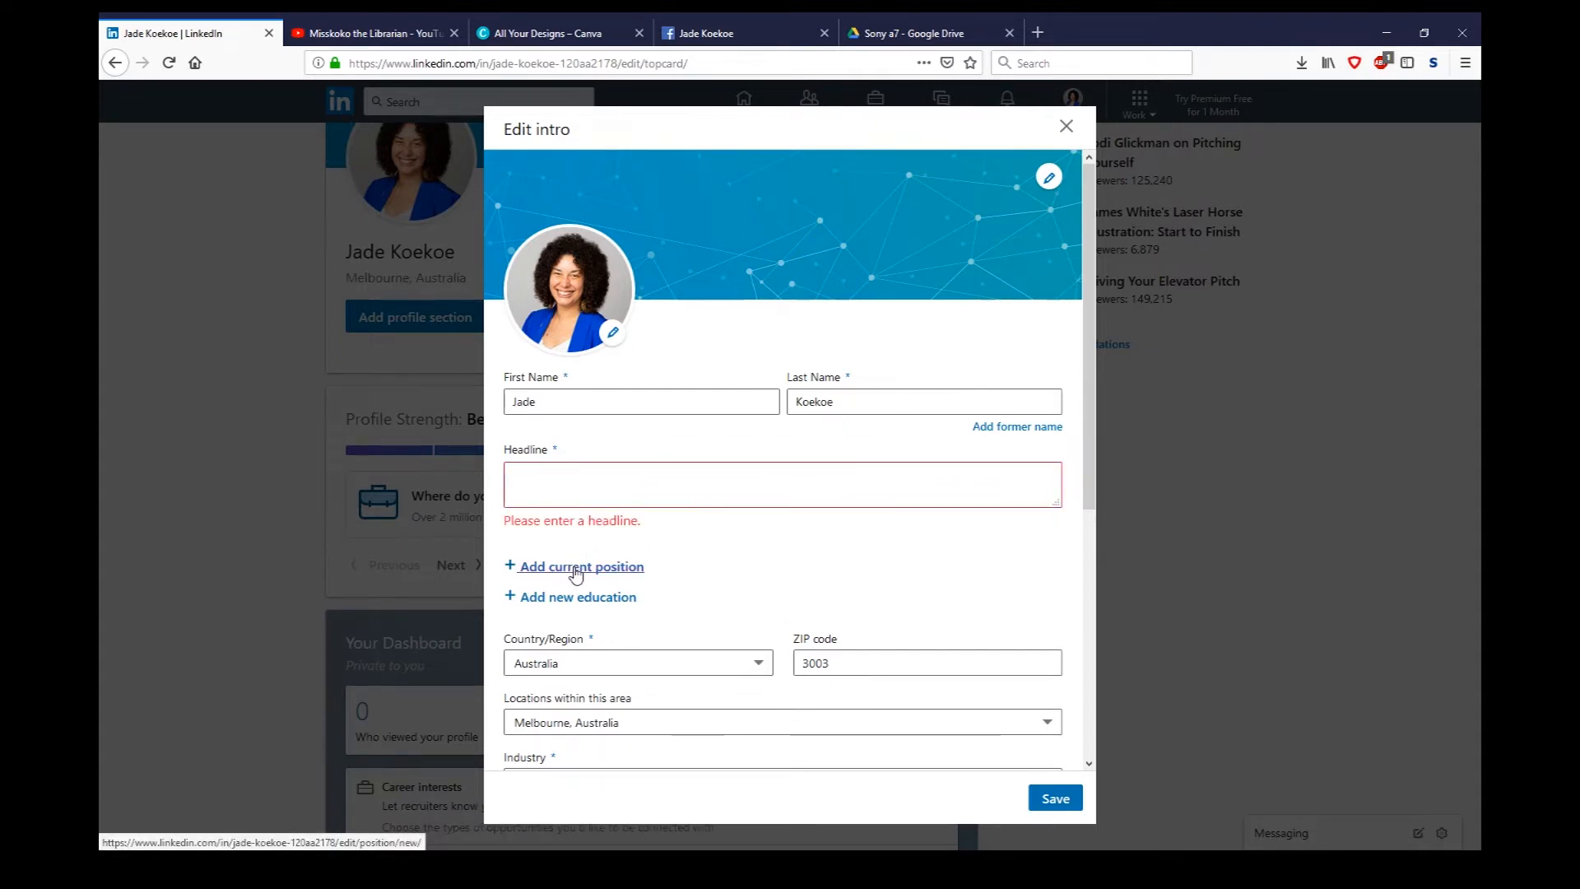
{"action": "left_click", "coordinate": [576, 568]}
{"action": "left_click", "coordinate": [558, 212]}
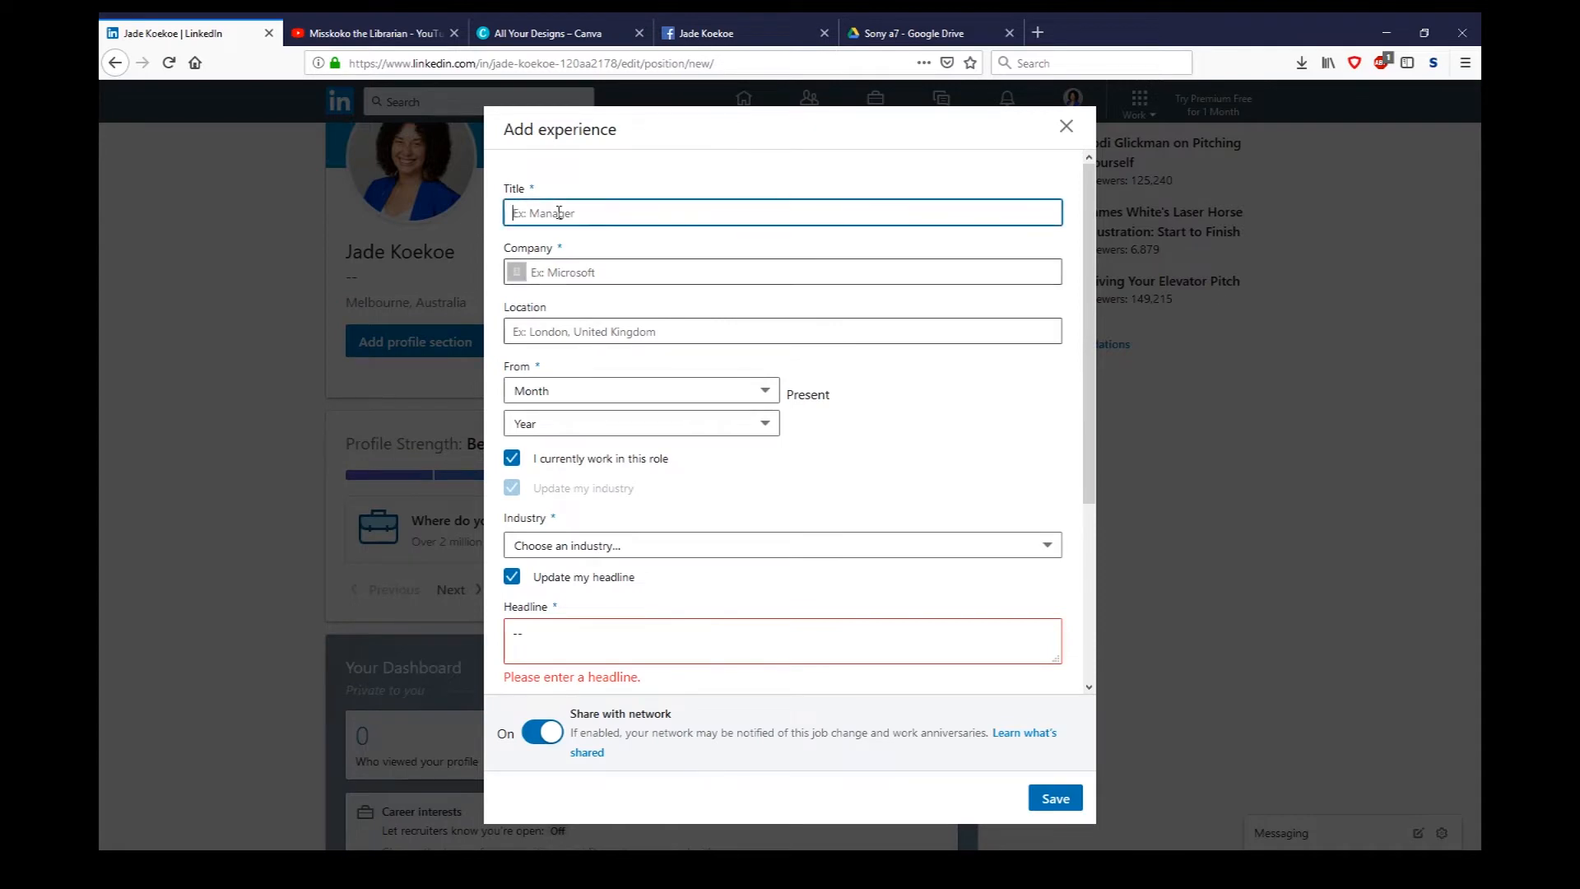
{"action": "type", "text": "Founder"}
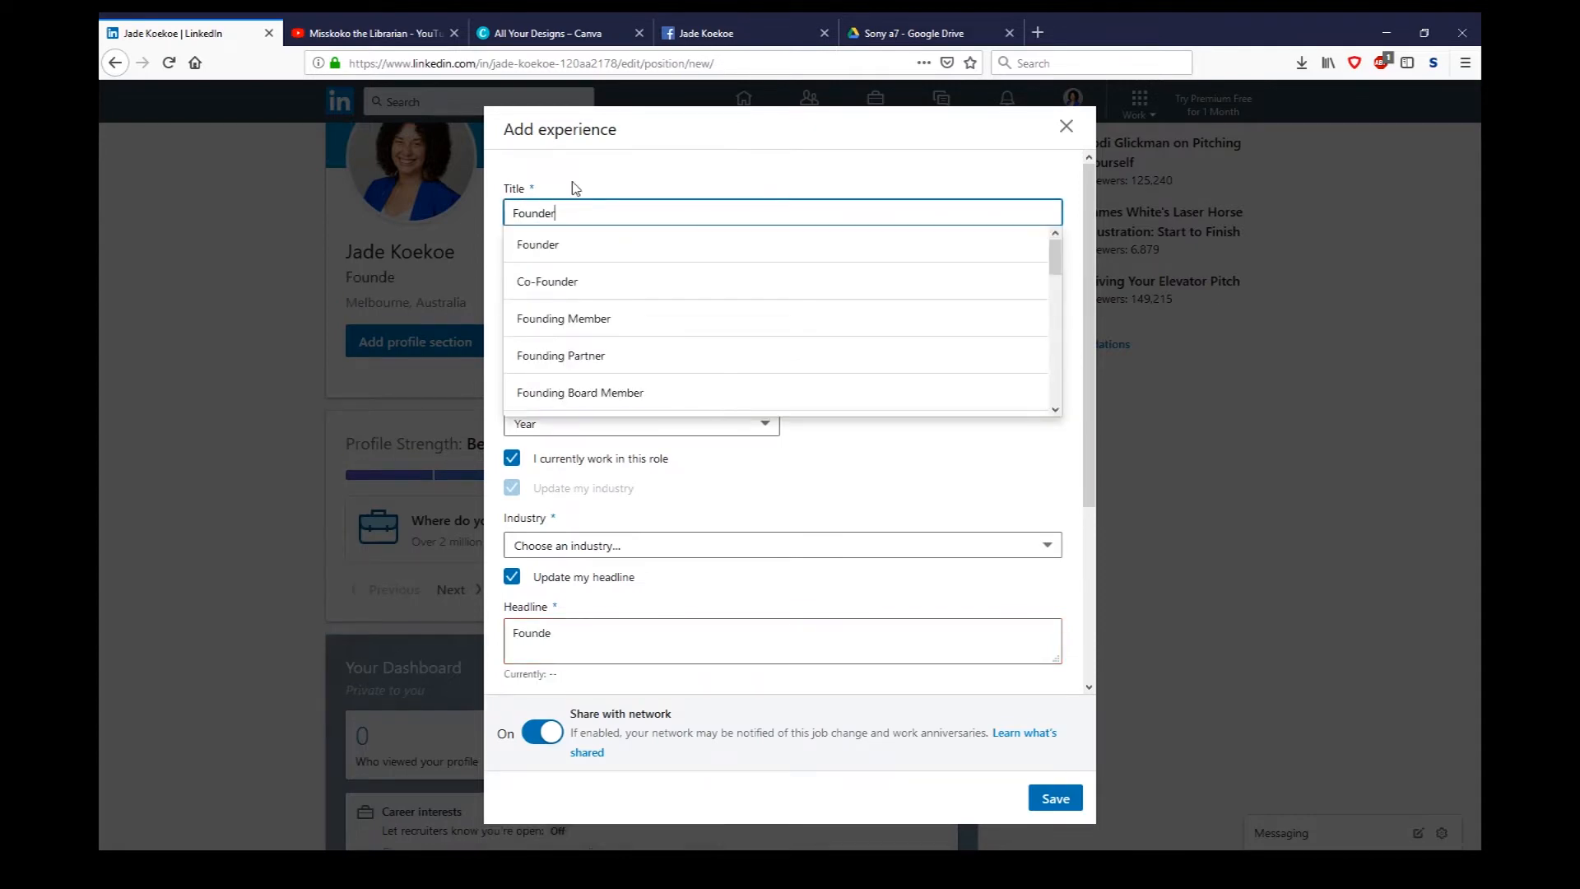
{"action": "left_click", "coordinate": [572, 243]}
{"action": "left_click", "coordinate": [573, 272]}
{"action": "type", "text": "Misskoko"}
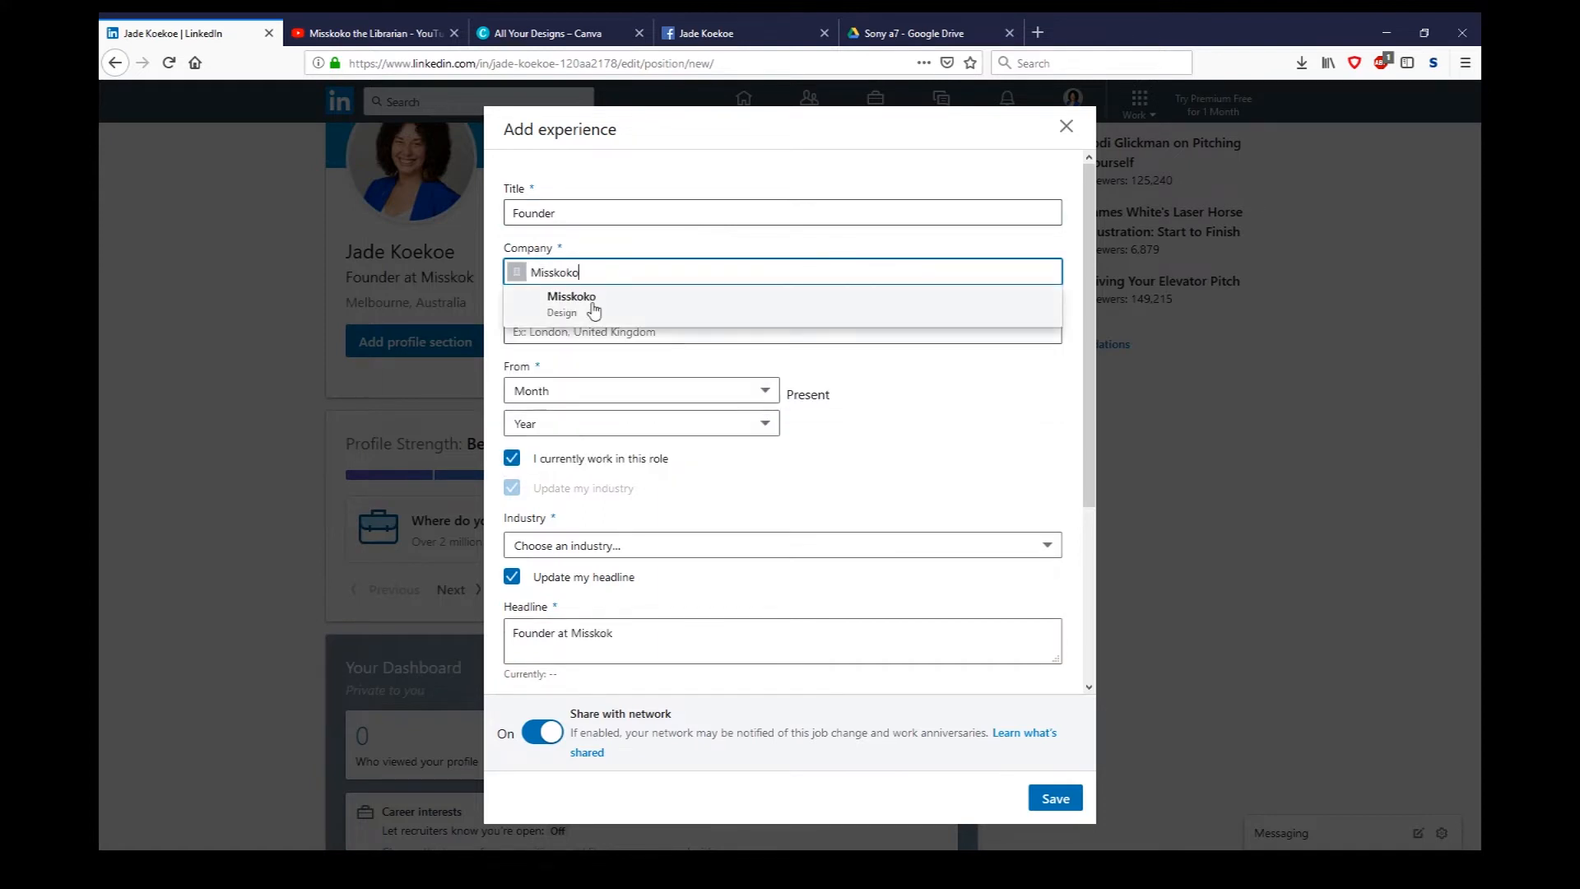
{"action": "left_click", "coordinate": [591, 304]}
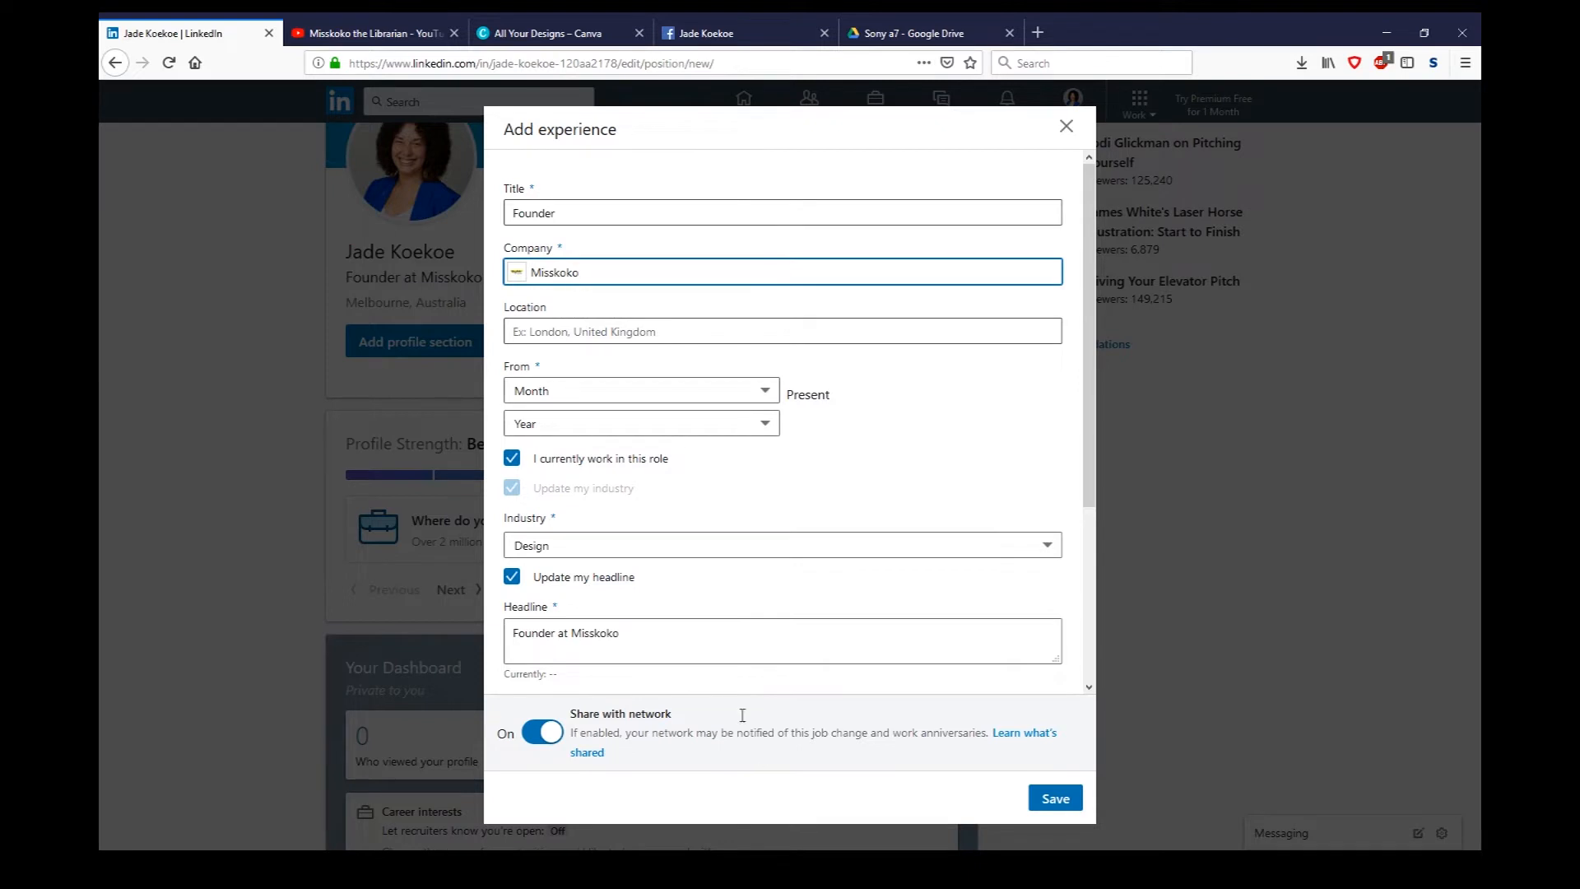
{"action": "left_click", "coordinate": [1044, 803]}
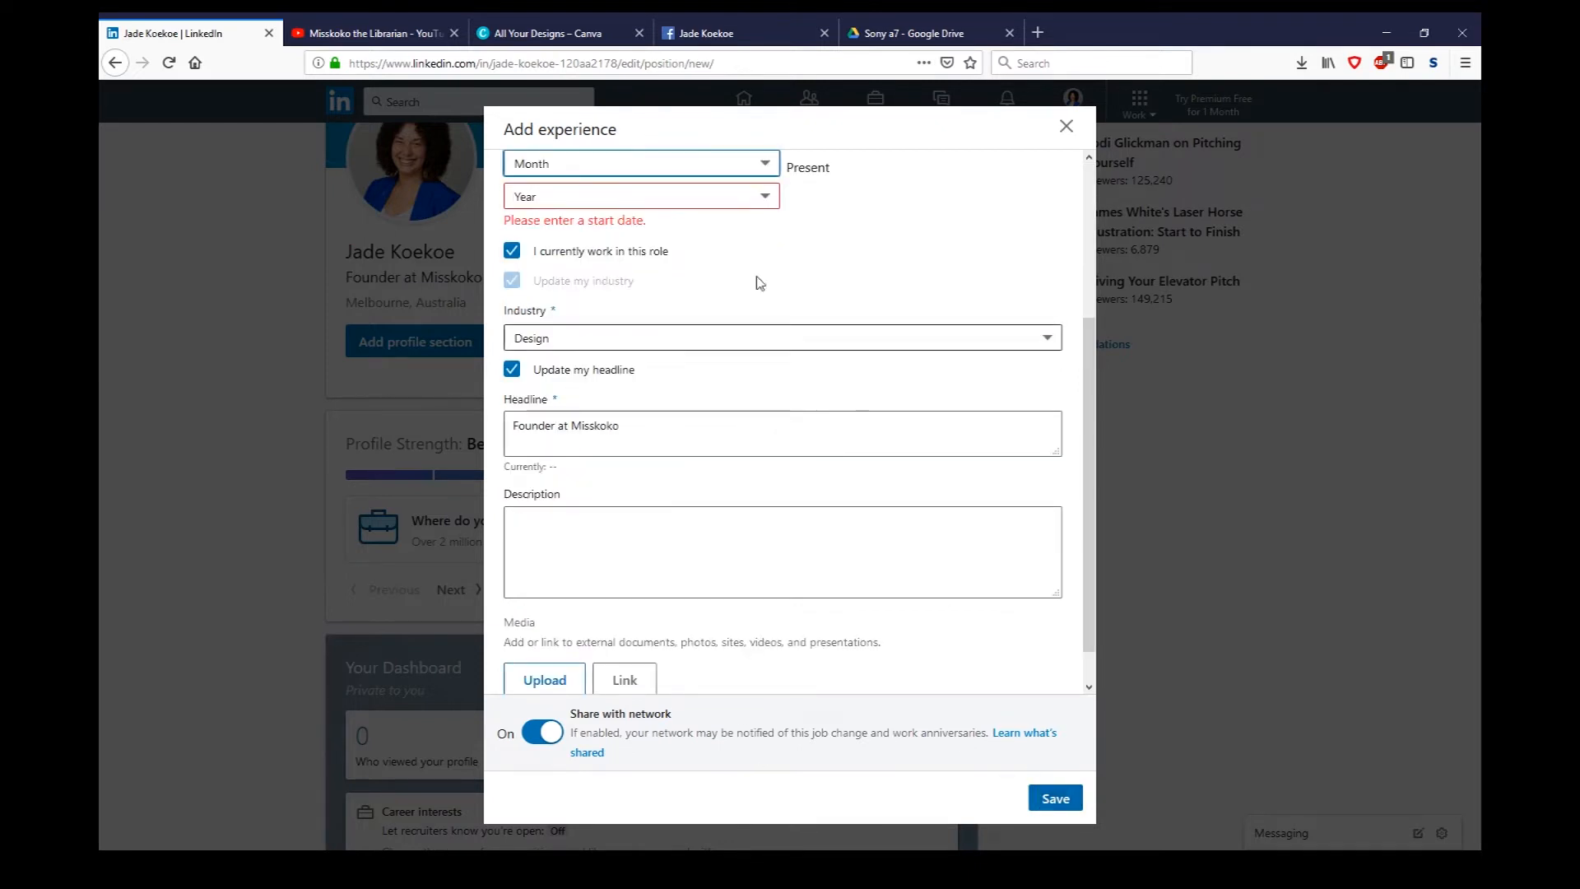
Set the Founder position's start date to January 2011 and save the position.
{"action": "scroll", "coordinate": [666, 288], "scroll_direction": "up", "scroll_amount": 3}
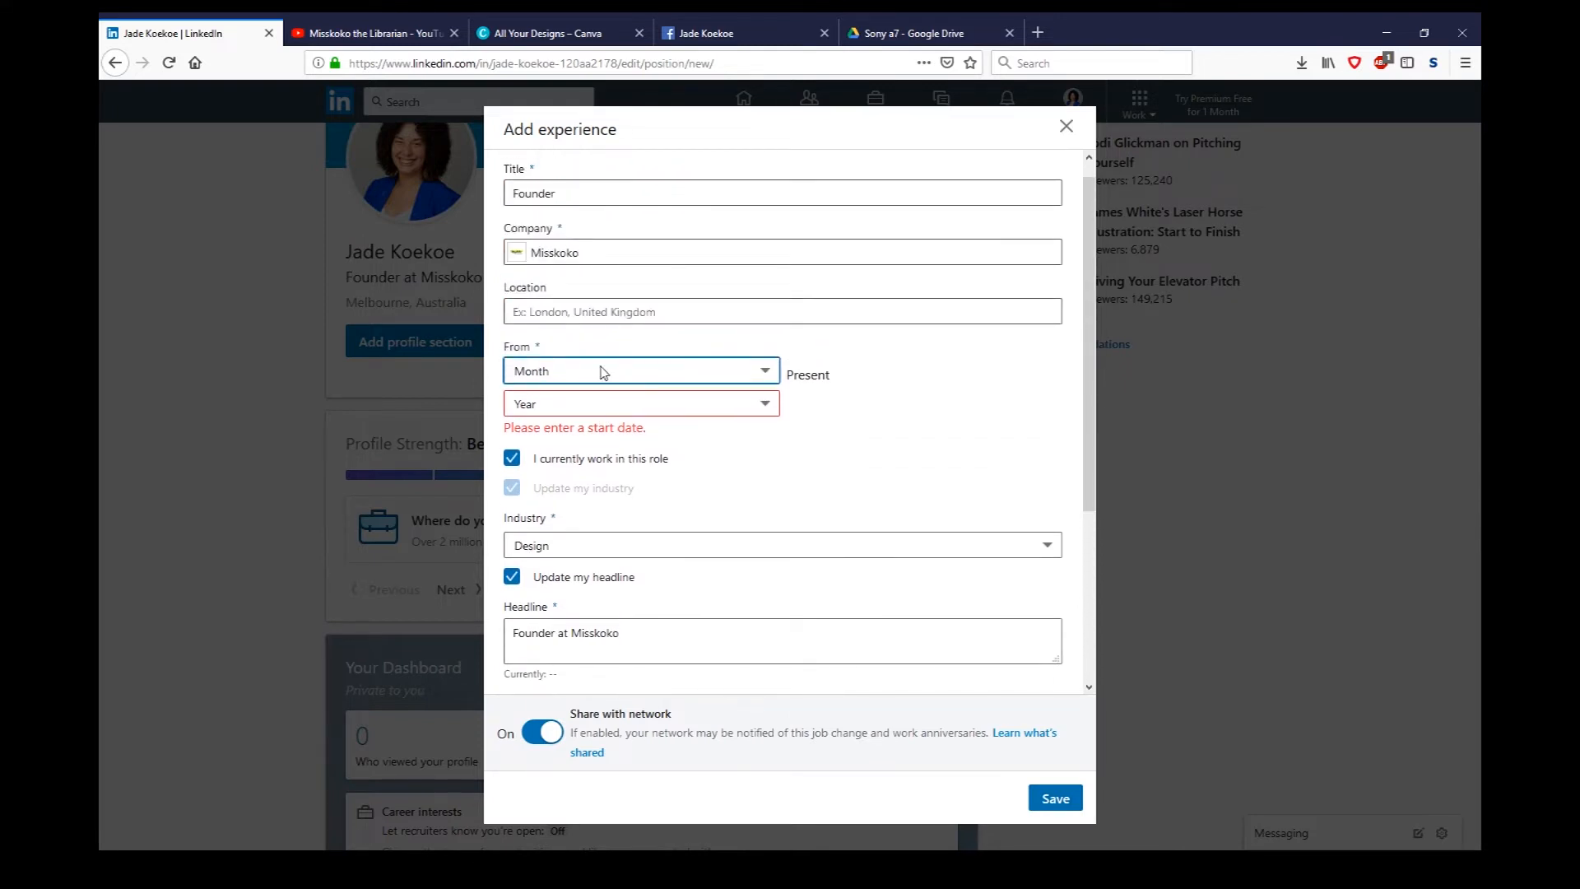
{"action": "left_click", "coordinate": [570, 411]}
{"action": "left_click", "coordinate": [569, 406]}
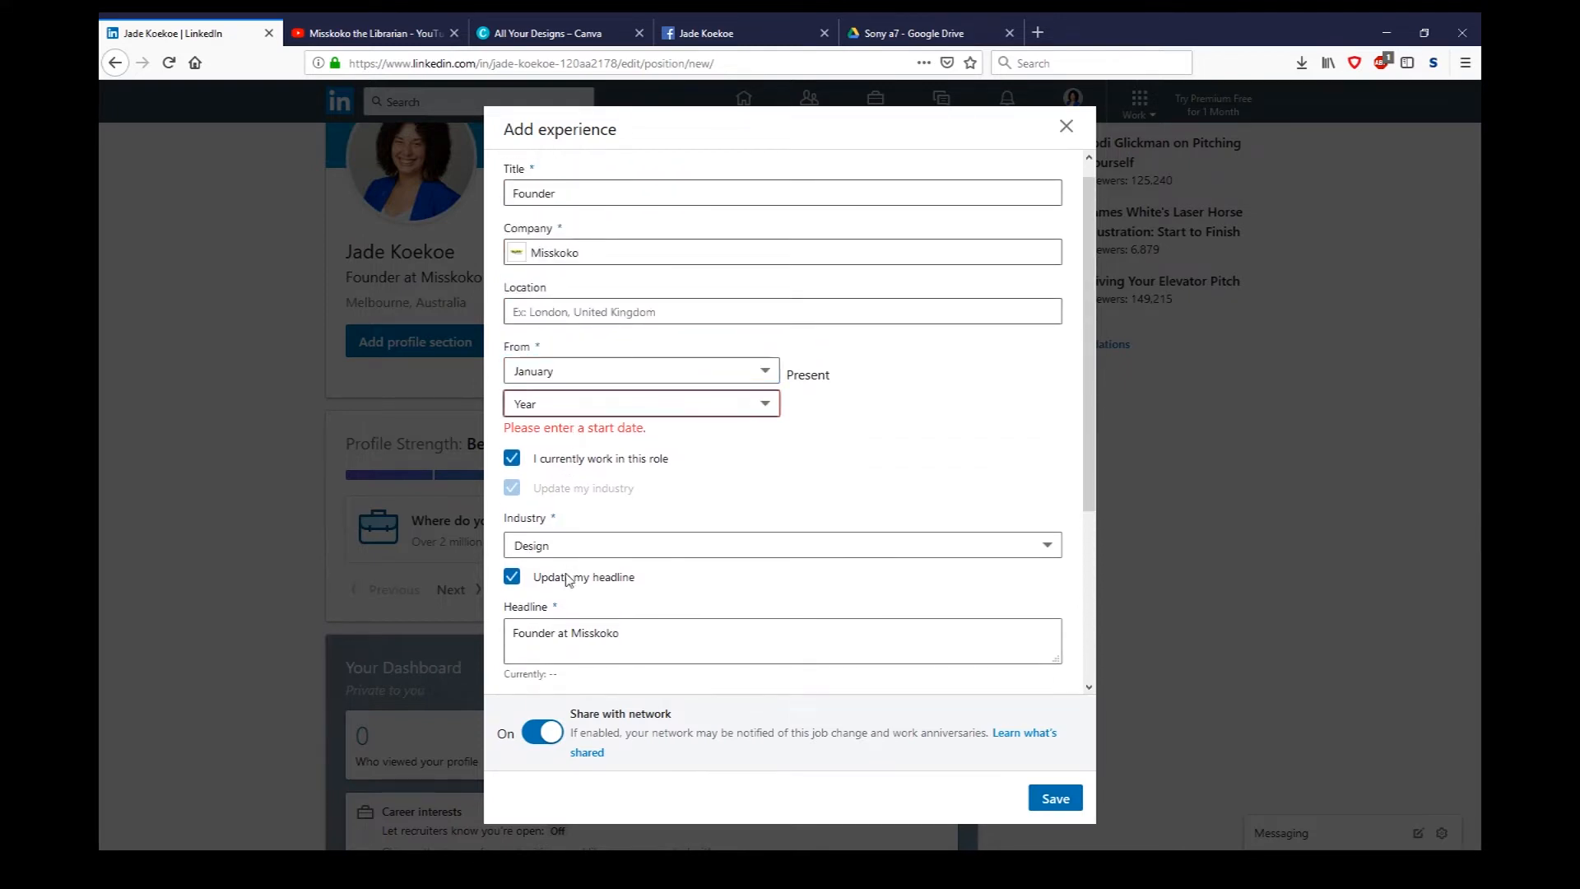
{"action": "left_click", "coordinate": [568, 598]}
{"action": "left_click", "coordinate": [1056, 805]}
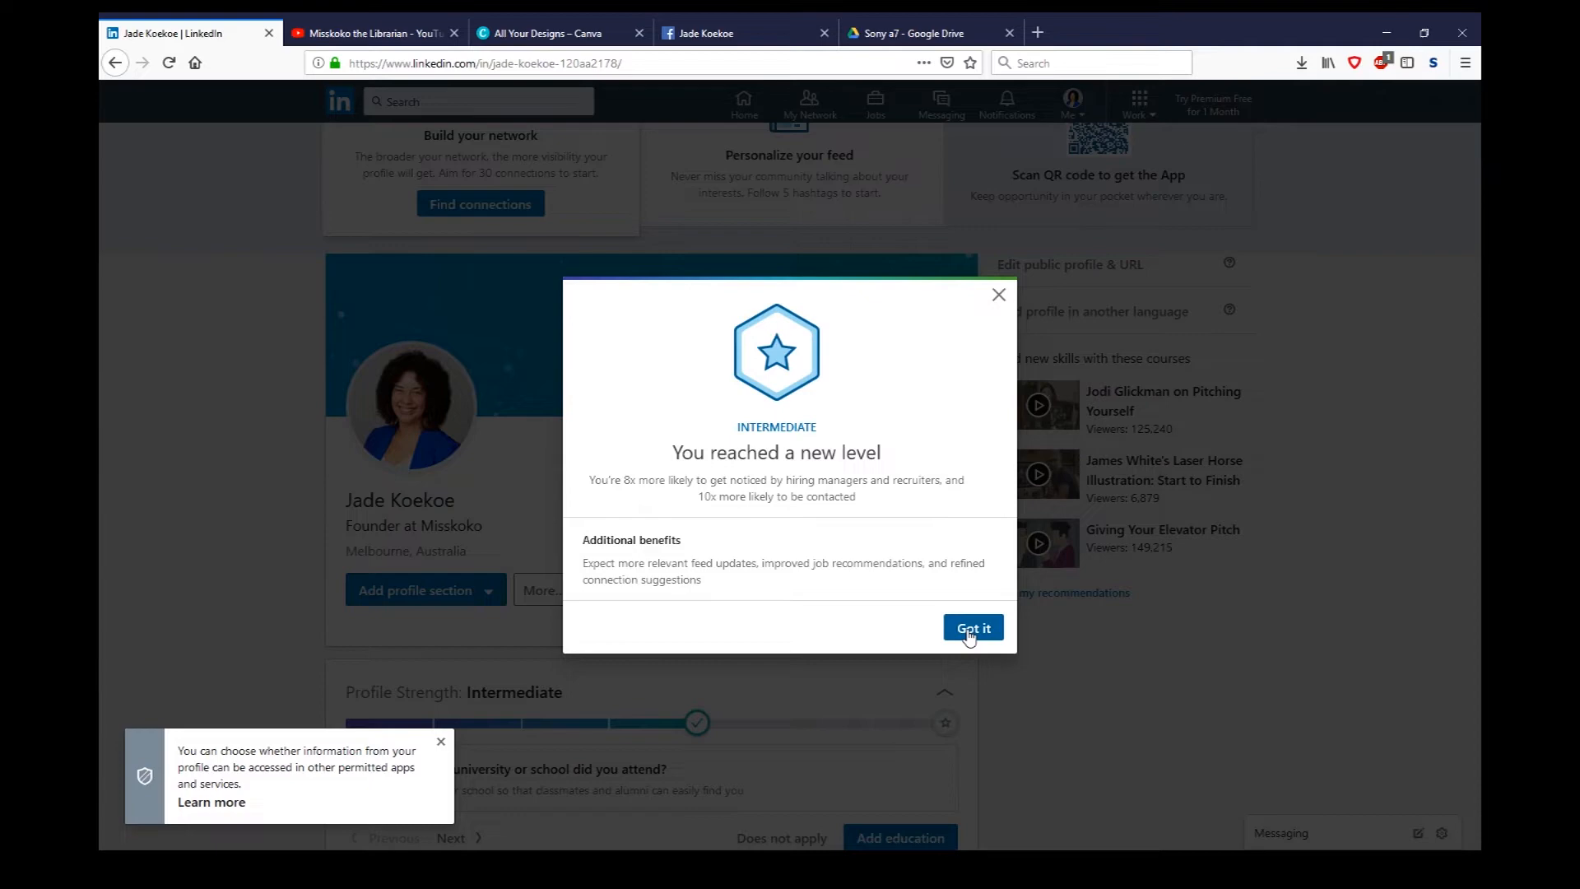
{"action": "left_click", "coordinate": [973, 628]}
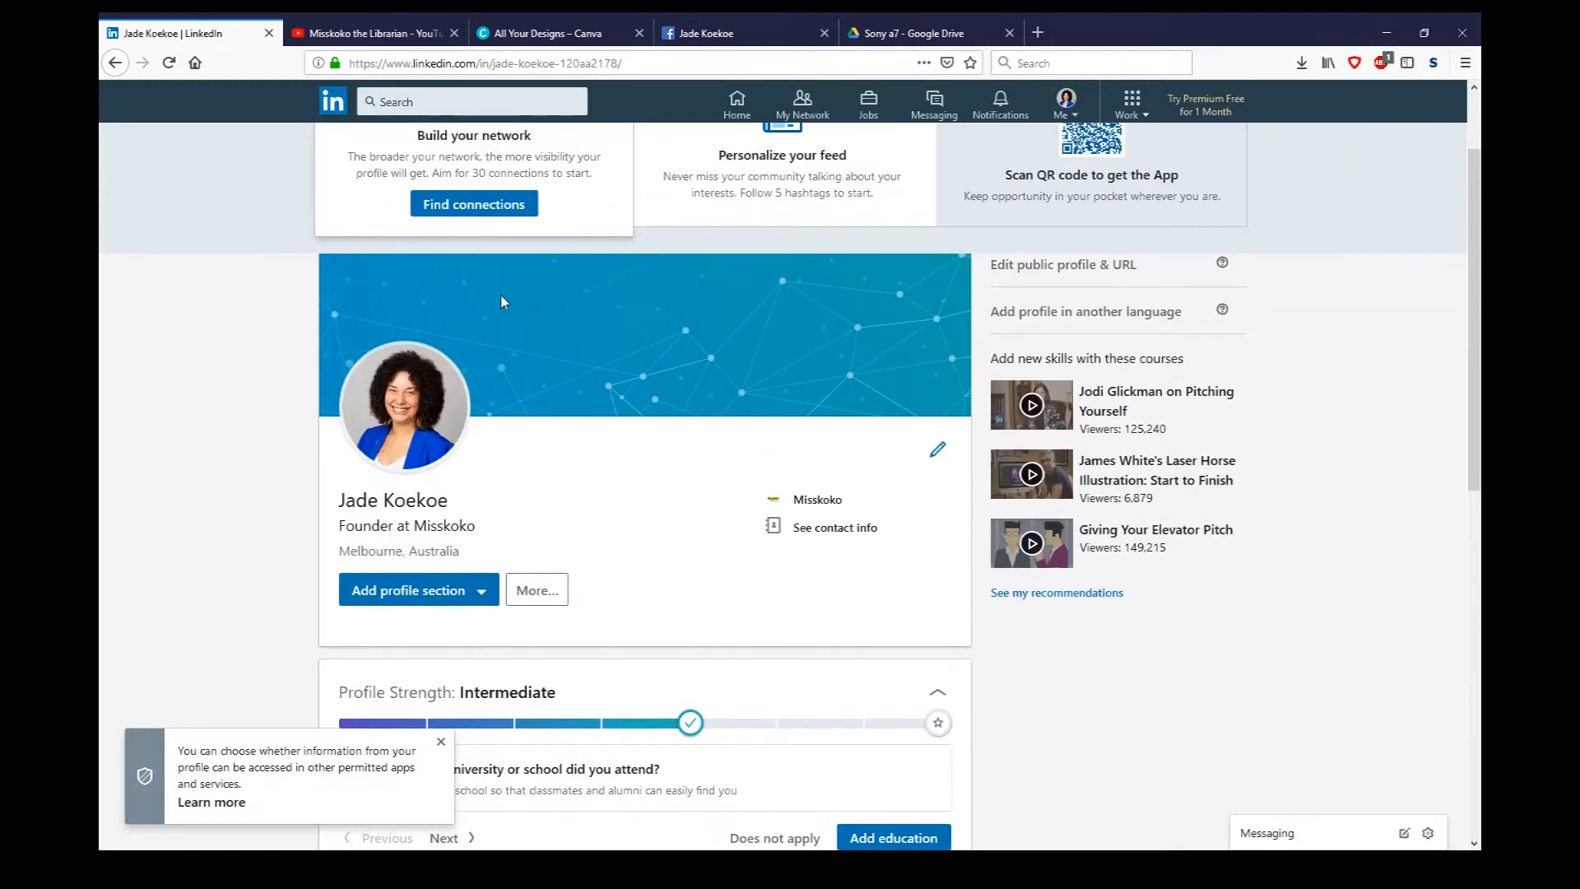
Look over the profile's contact info and its editable fields, leaving them unchanged.
{"action": "left_click", "coordinate": [834, 527]}
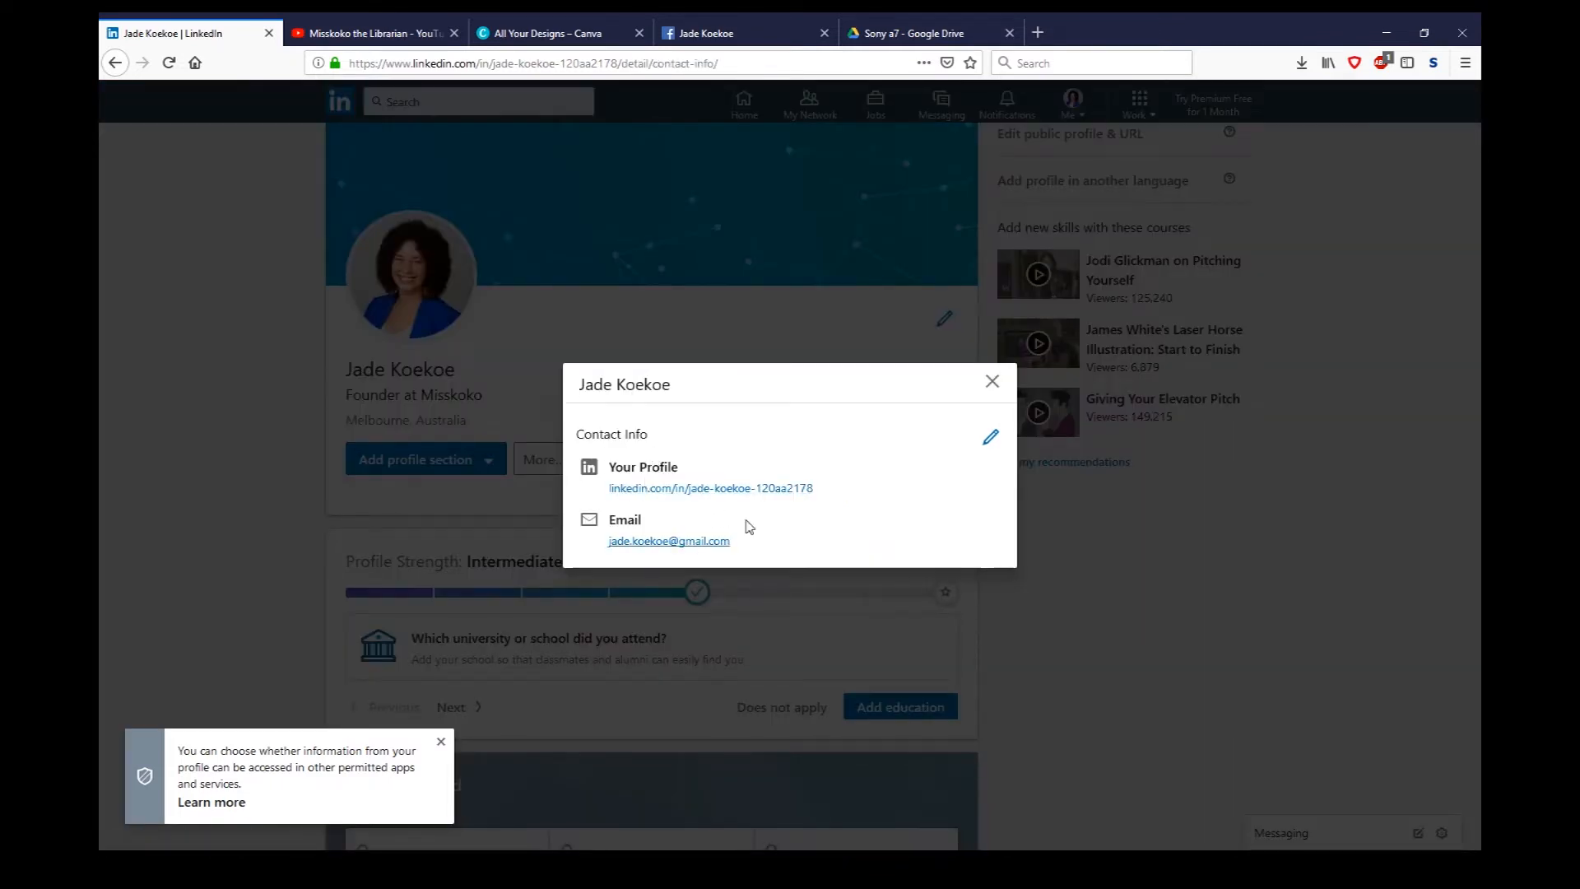
{"action": "left_click", "coordinate": [991, 438]}
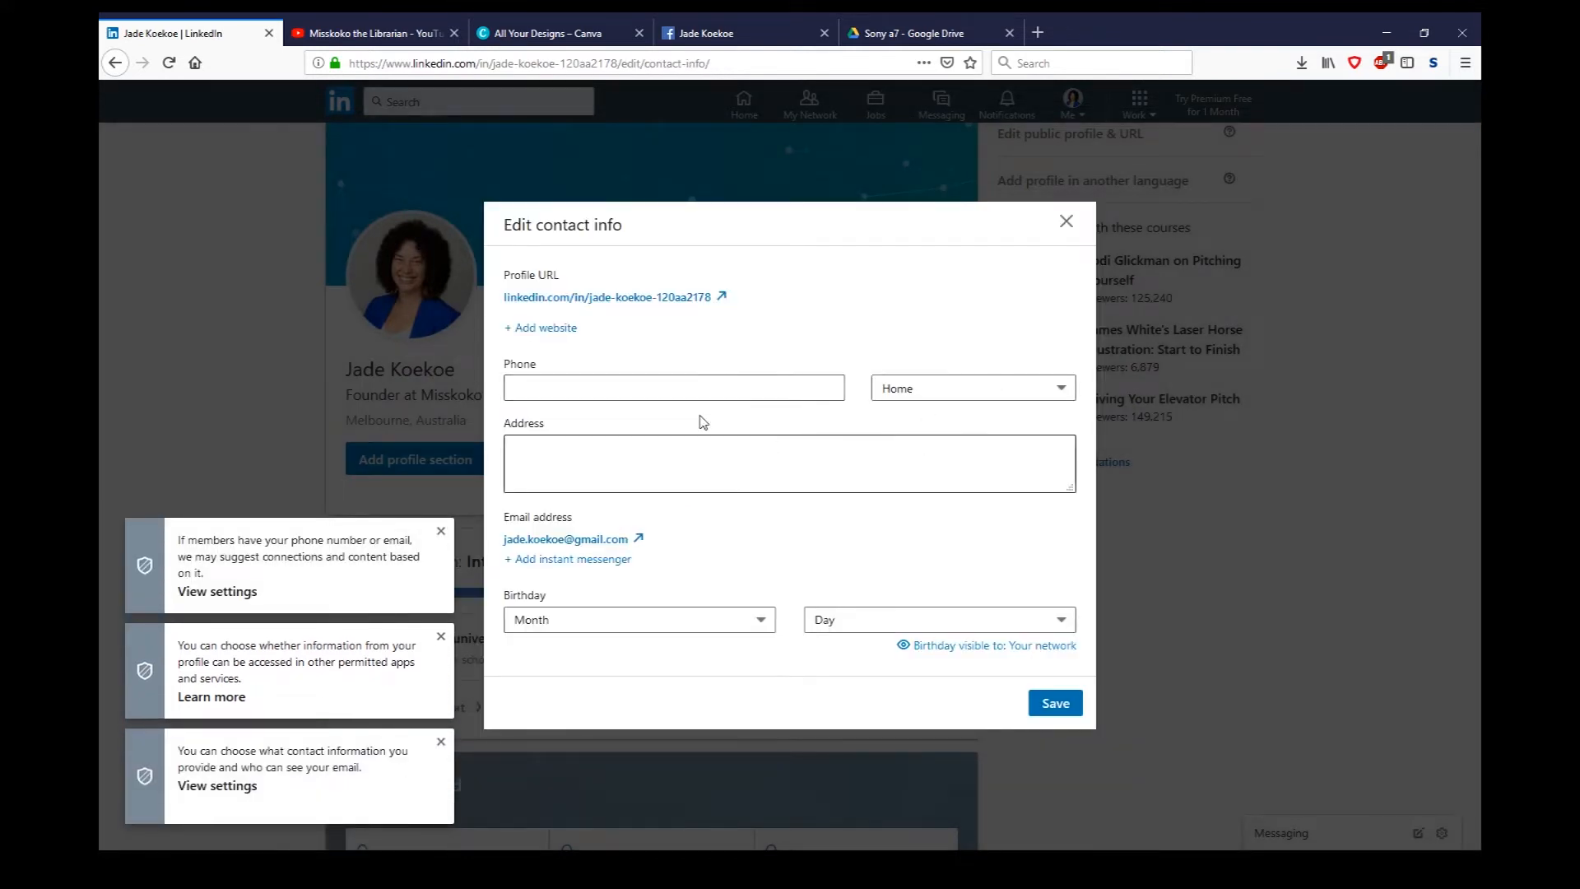
{"action": "key", "text": "Escape"}
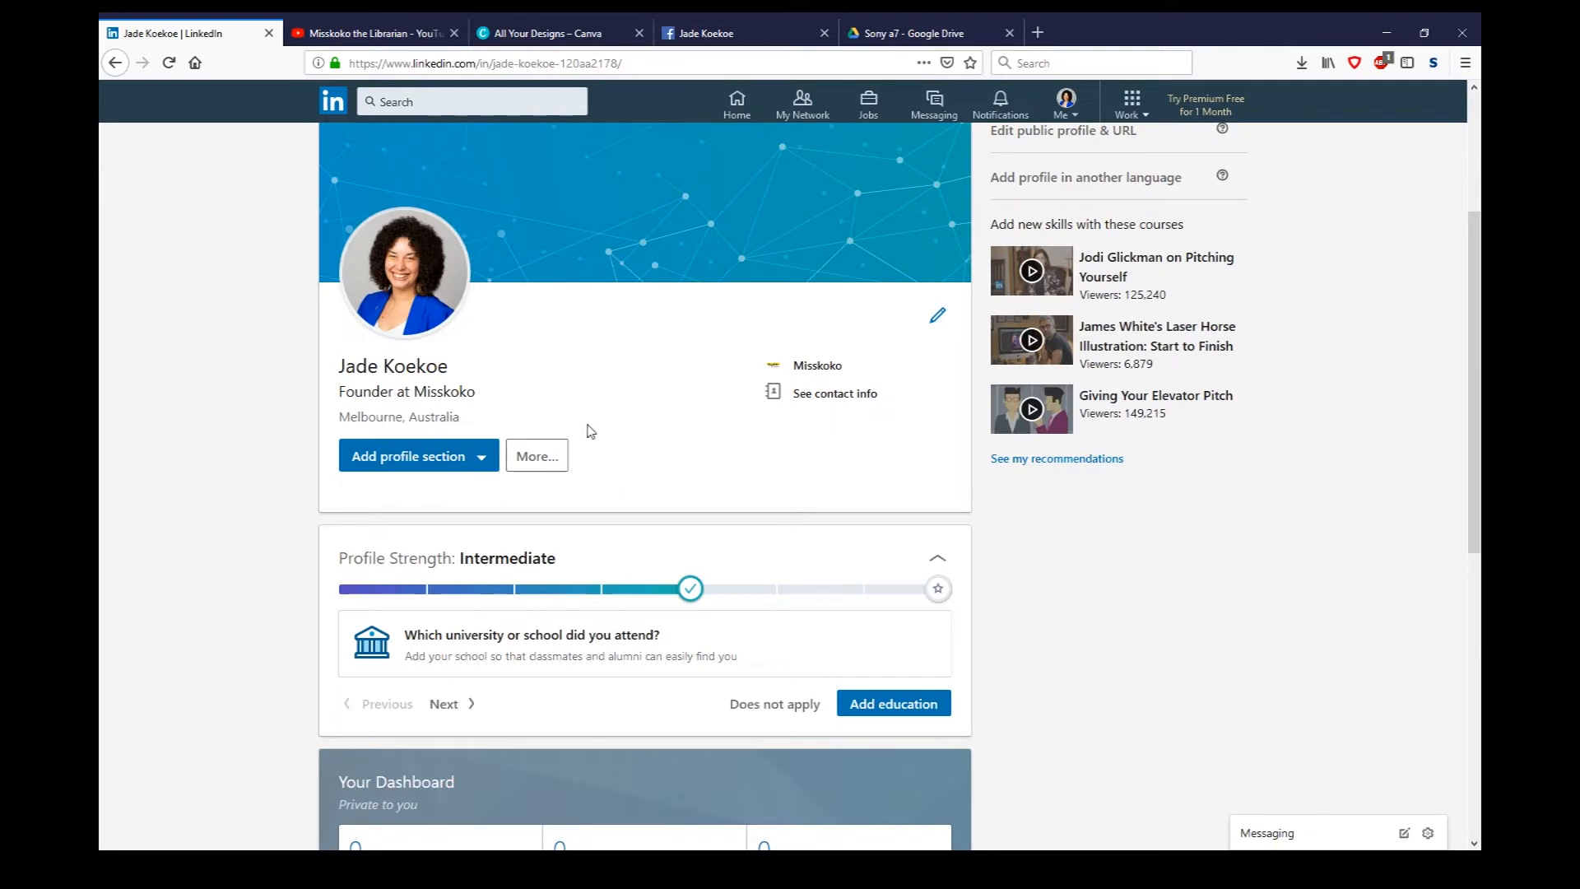
Examine the background sections that can be added and the existing Experience entry.
{"action": "left_click", "coordinate": [448, 459]}
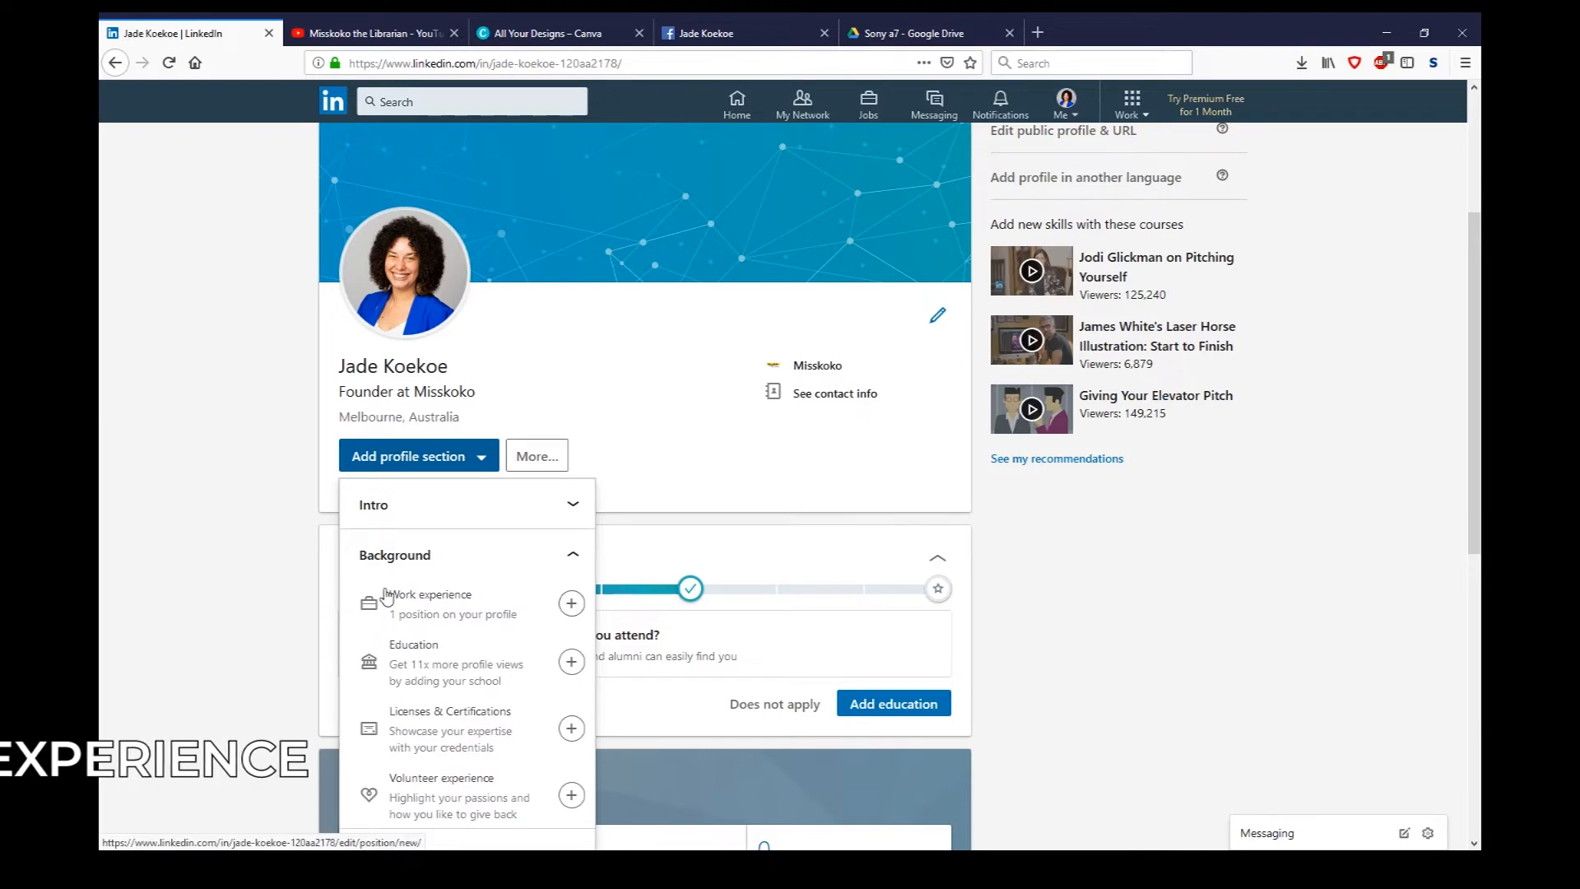
{"action": "left_click", "coordinate": [285, 493]}
{"action": "scroll", "coordinate": [286, 492], "scroll_direction": "down", "scroll_amount": 6}
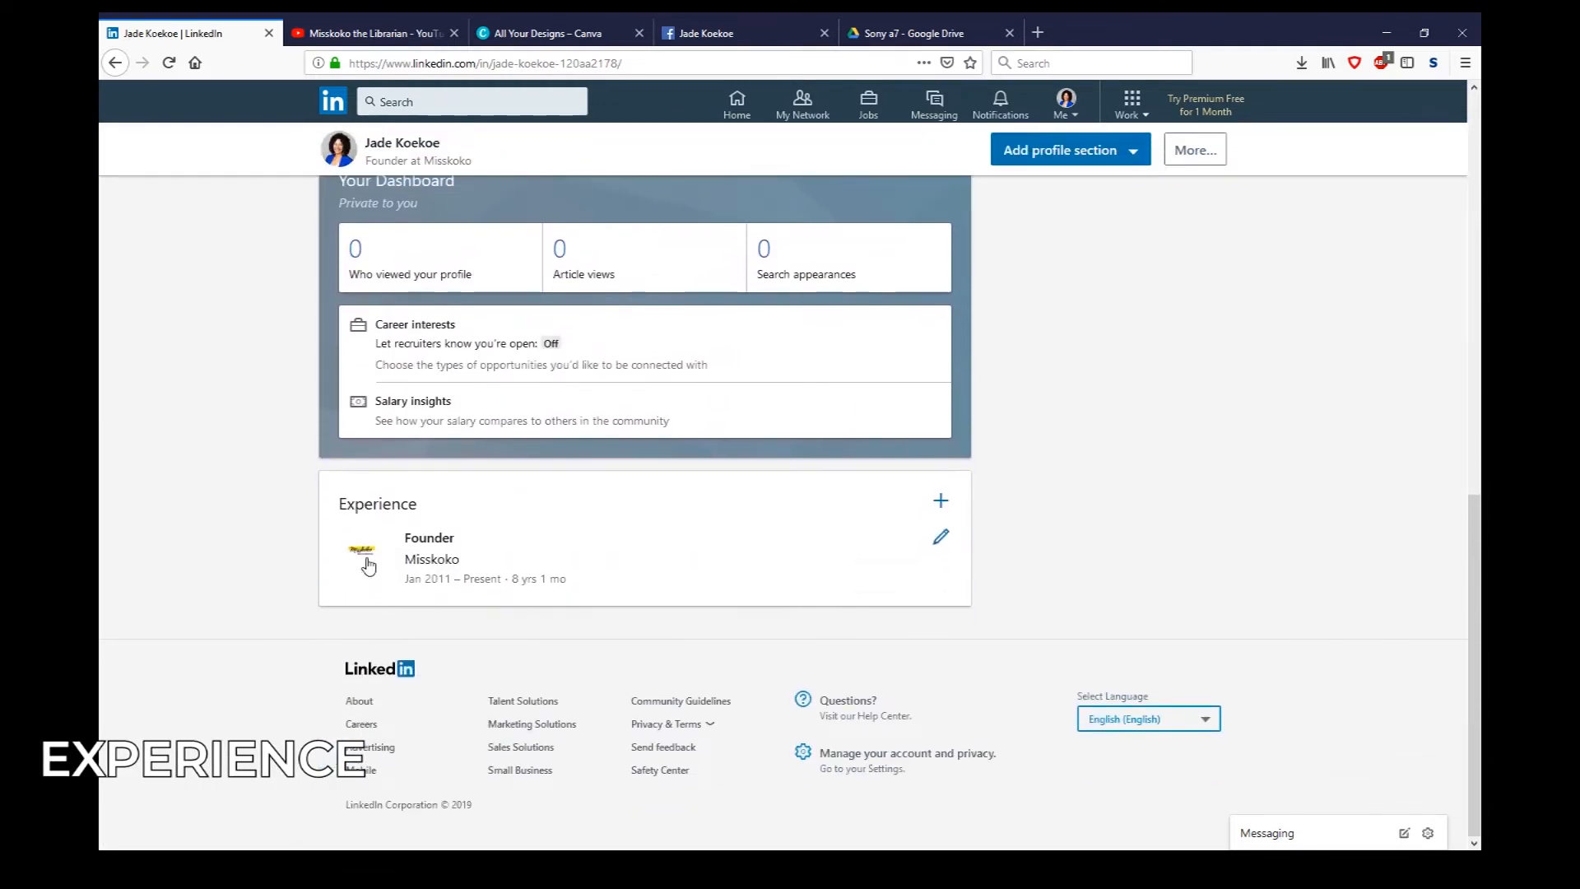
{"action": "scroll", "coordinate": [283, 547], "scroll_direction": "up", "scroll_amount": 5}
Start a new work experience entry with the title "Assitant Image Manager".
{"action": "left_click", "coordinate": [419, 357]}
{"action": "scroll", "coordinate": [419, 358], "scroll_direction": "down", "scroll_amount": 1}
{"action": "left_click", "coordinate": [588, 436]}
{"action": "left_click", "coordinate": [577, 213]}
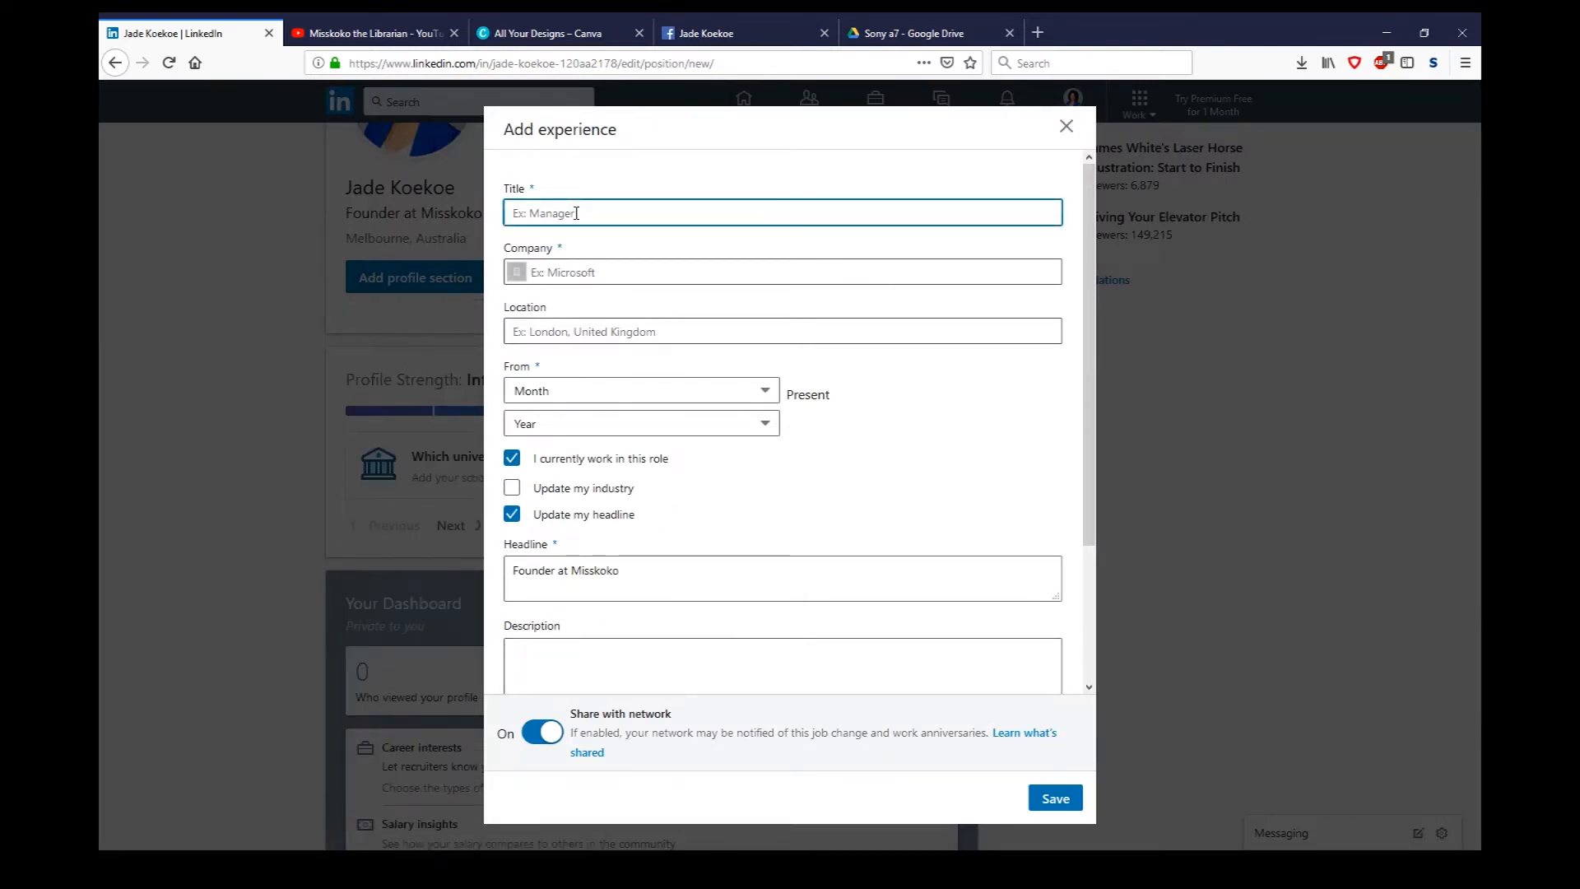
{"action": "type", "text": "Assita"}
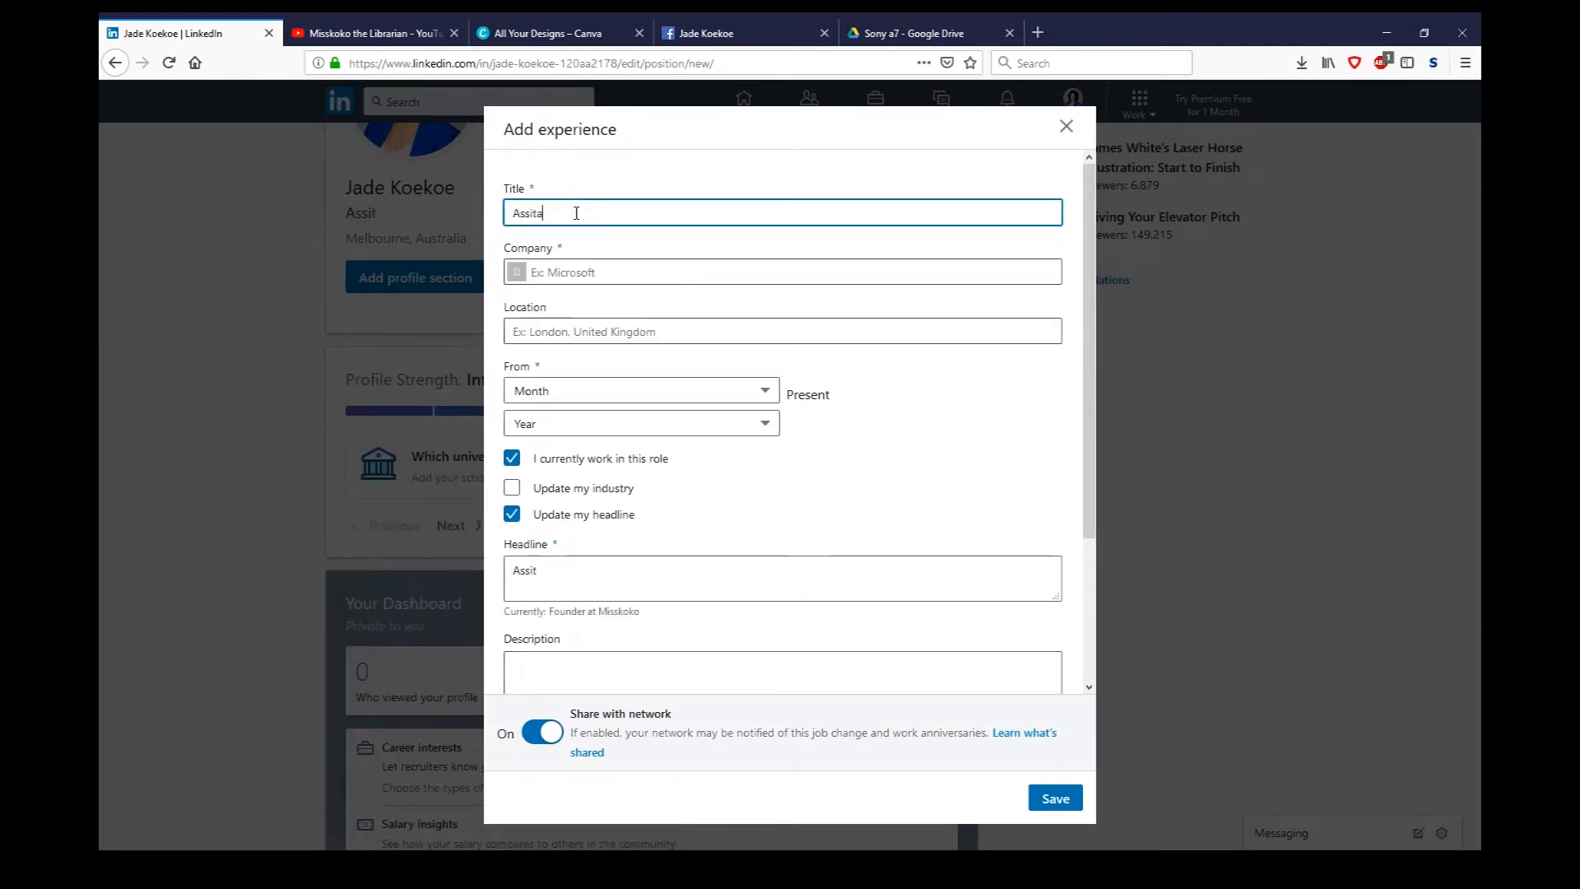
{"action": "type", "text": "nt Image Manag"}
{"action": "key", "text": "BackSpace"}
{"action": "key", "text": "BackSpace"}
{"action": "key", "text": "BackSpace"}
{"action": "type", "text": "nager"}
{"action": "left_click", "coordinate": [616, 214]}
{"action": "type", "text": "a"}
Set the new experience's company to Museums Victoria and its start year to 2017, and save it.
{"action": "left_click", "coordinate": [751, 265]}
{"action": "type", "text": "Museums Vict"}
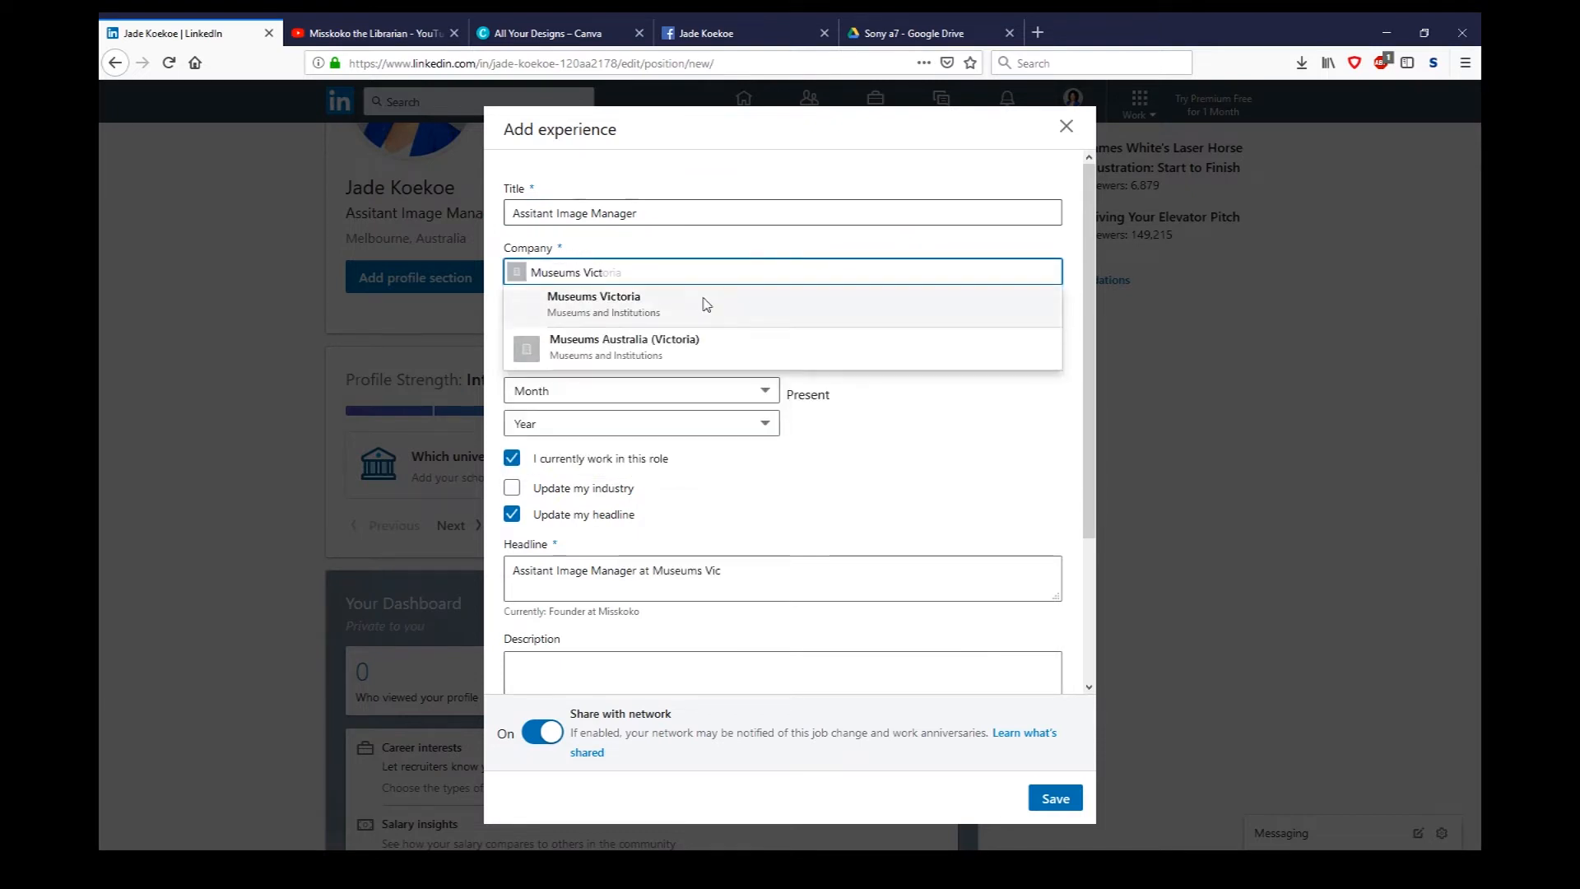
{"action": "left_click", "coordinate": [701, 300]}
{"action": "left_click", "coordinate": [1045, 798]}
{"action": "left_click", "coordinate": [588, 243]}
{"action": "left_click", "coordinate": [551, 327]}
{"action": "left_click", "coordinate": [1050, 798]}
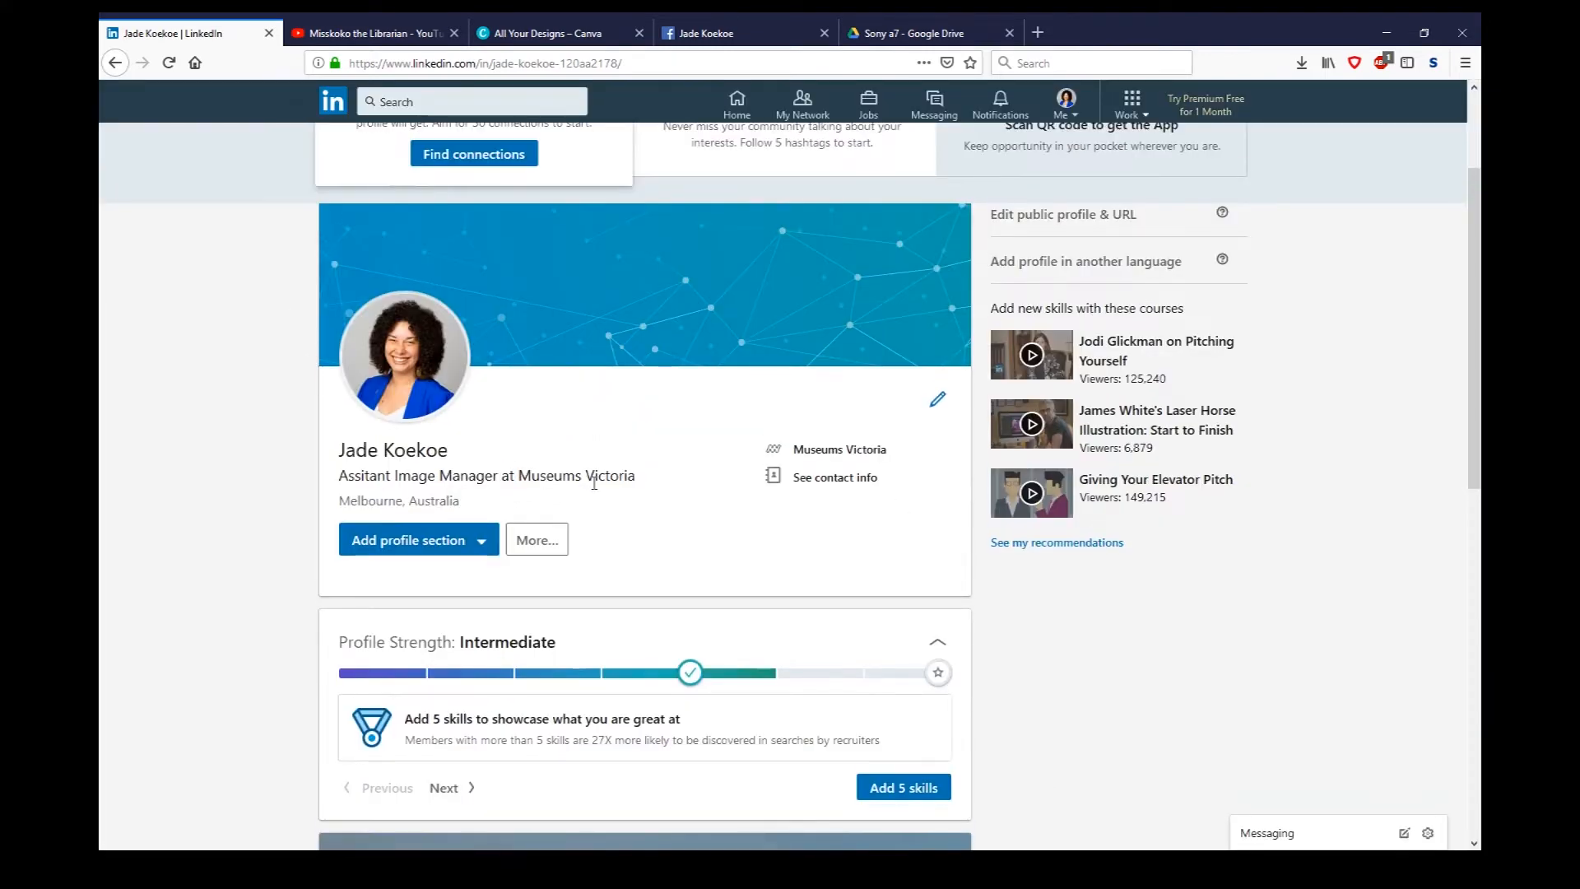
Replace the headline in the profile intro with "Founder, Misskoko".
{"action": "scroll", "coordinate": [818, 467], "scroll_direction": "down", "scroll_amount": 8}
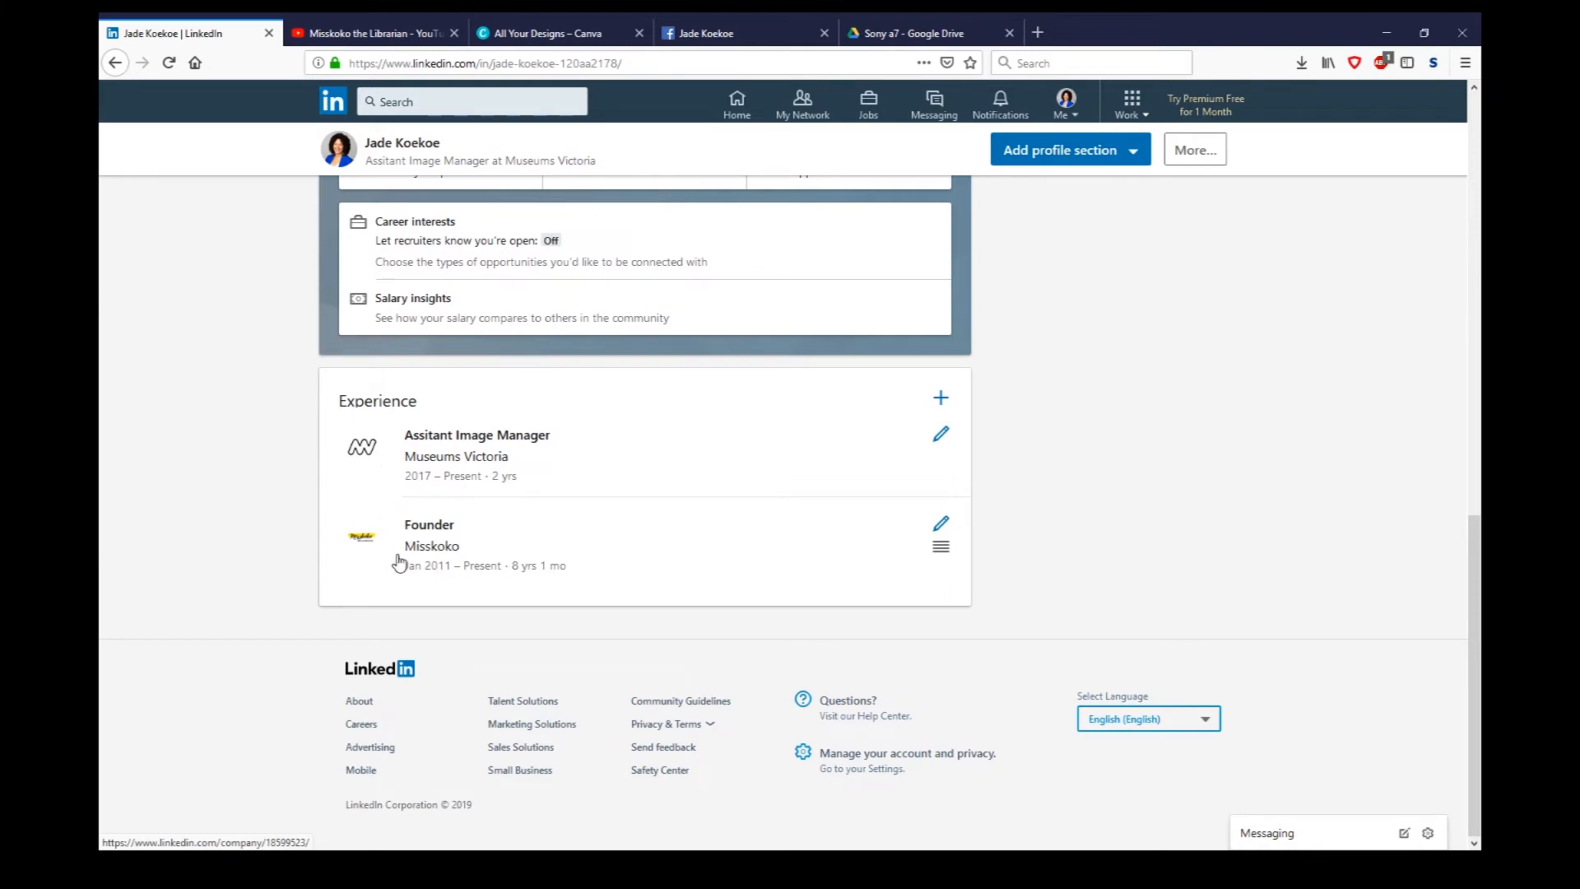
{"action": "scroll", "coordinate": [428, 482], "scroll_direction": "up", "scroll_amount": 10}
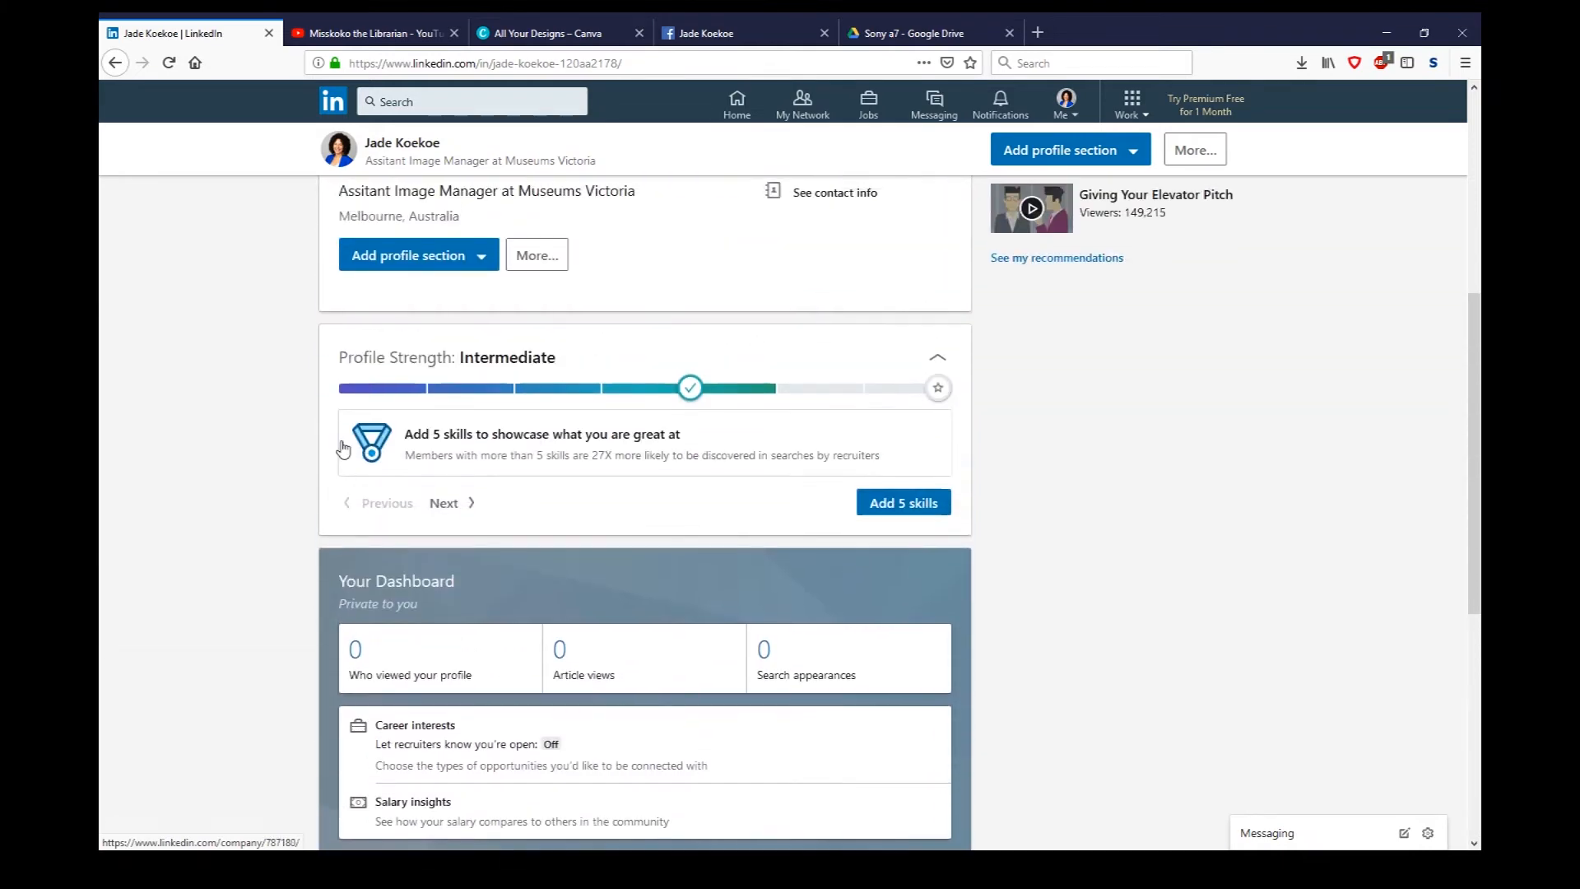
{"action": "scroll", "coordinate": [342, 442], "scroll_direction": "up", "scroll_amount": 1}
{"action": "left_click_drag", "start_coordinate": [346, 643], "coordinate": [566, 661]}
{"action": "left_click", "coordinate": [937, 567]}
{"action": "left_click_drag", "start_coordinate": [745, 477], "coordinate": [497, 467]}
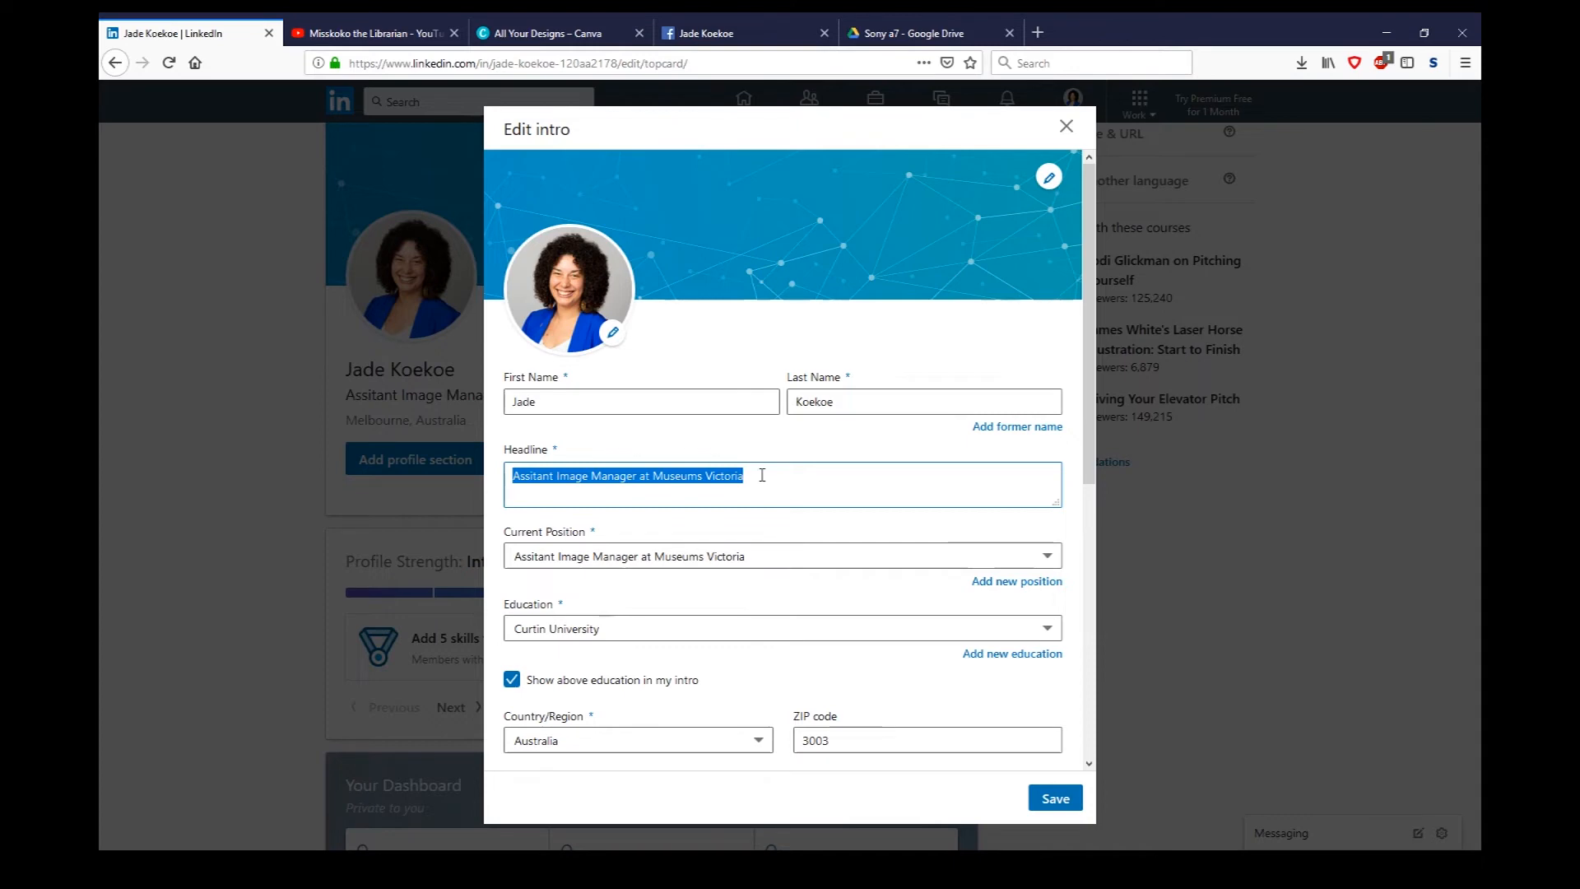
{"action": "key", "text": "BackSpace"}
{"action": "type", "text": "Foun"}
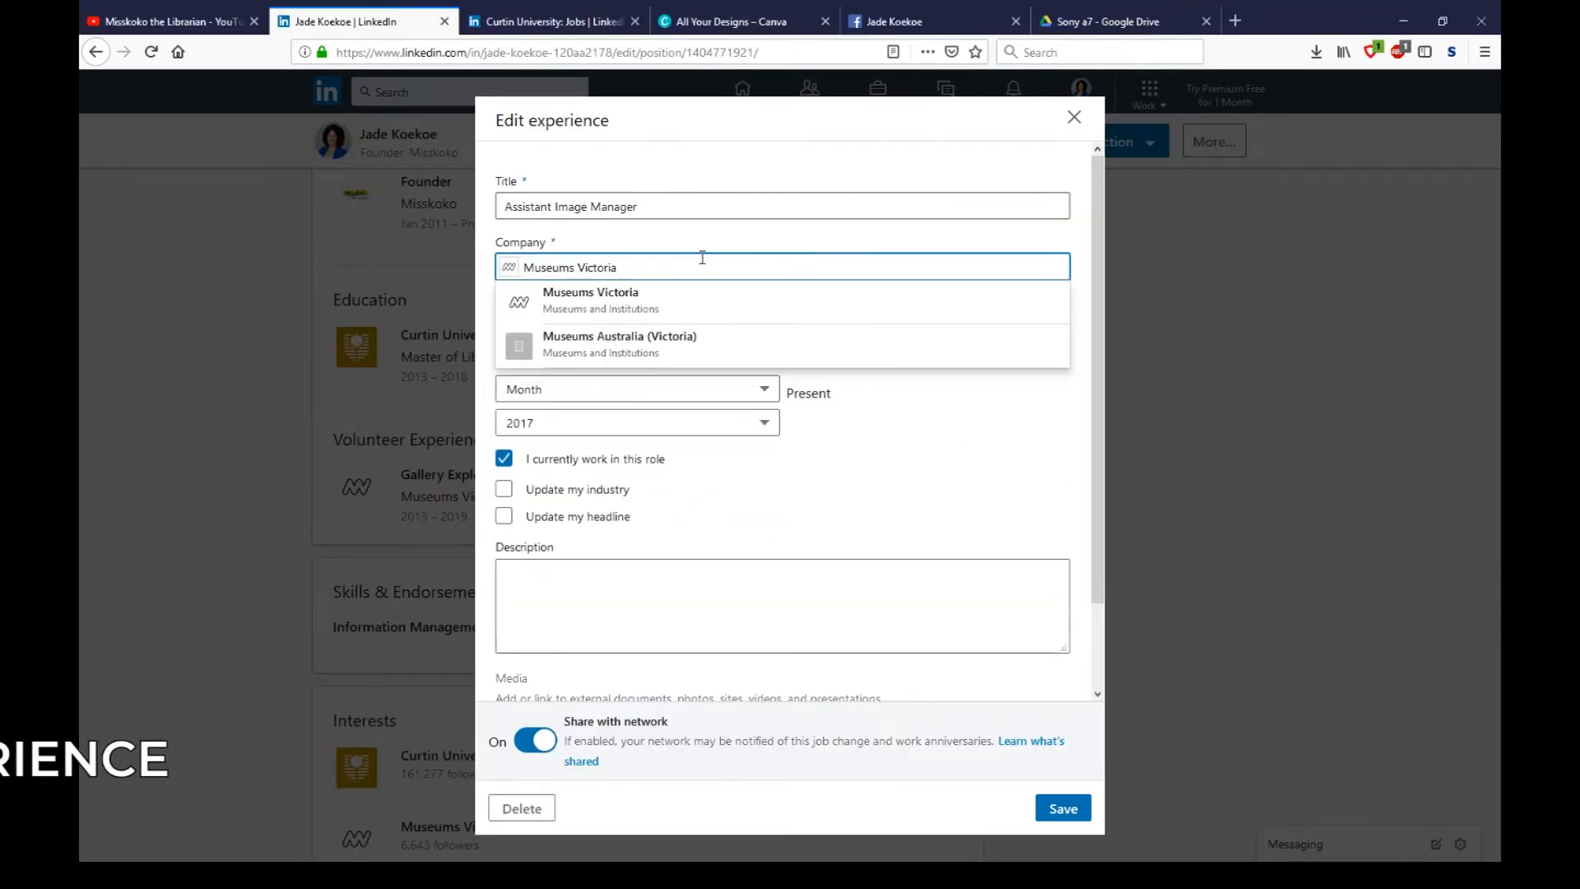
Select Museums Victoria as the Assistant Image Manager role's company, enable the industry update, and open its description for editing.
{"action": "left_click", "coordinate": [590, 296]}
{"action": "left_click", "coordinate": [504, 489]}
{"action": "scroll", "coordinate": [623, 605], "scroll_direction": "down", "scroll_amount": 2}
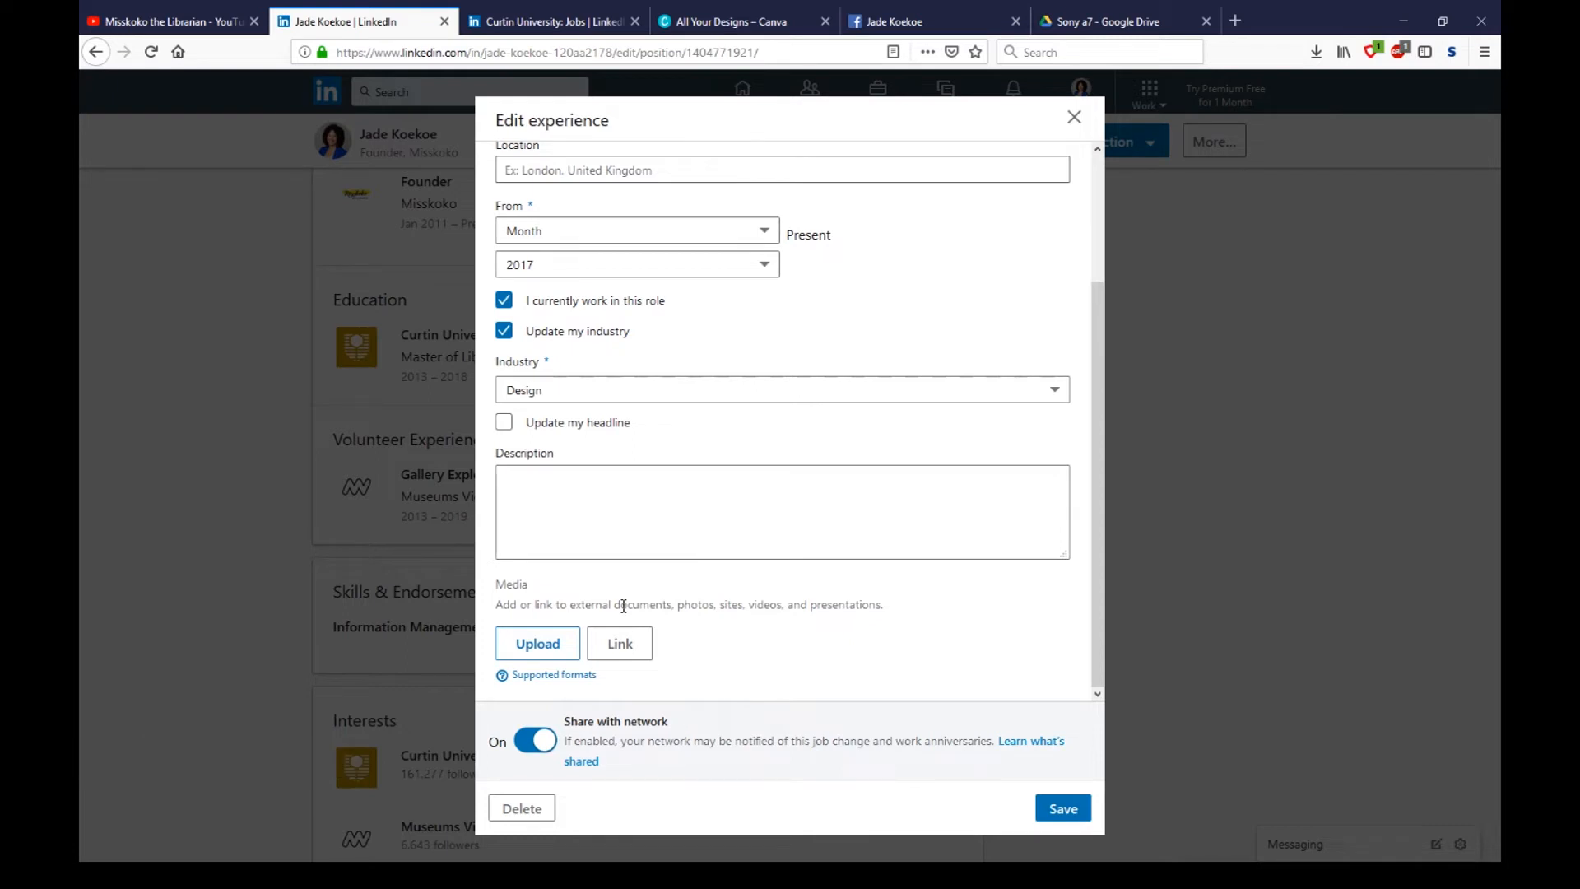
{"action": "left_click", "coordinate": [728, 544]}
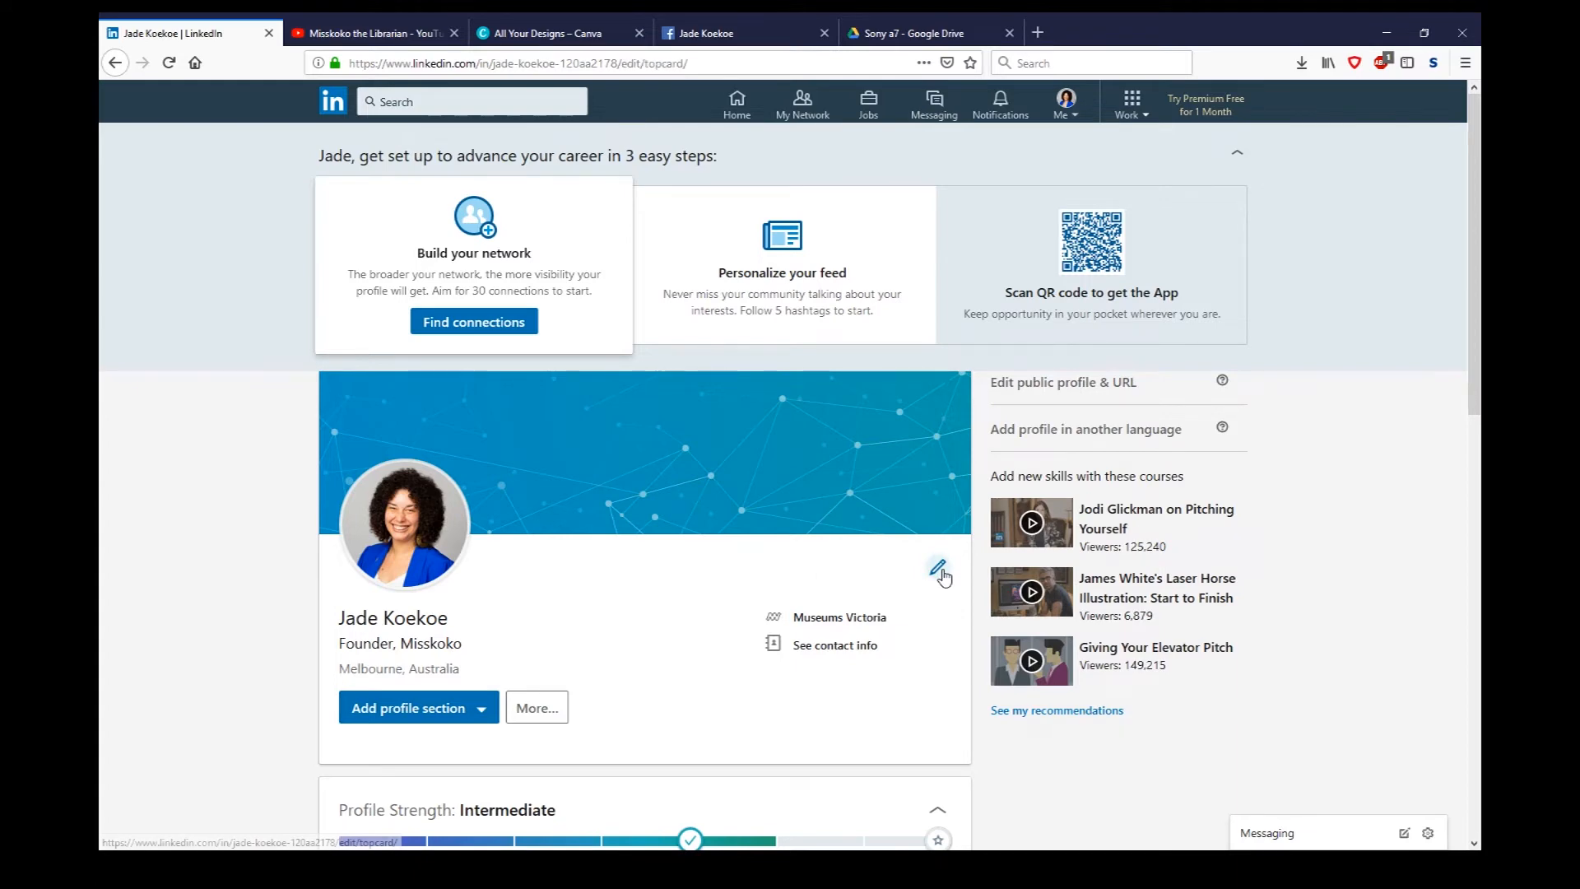
Open the profile intro for editing down to its summary, and highlight the summary's opening paragraph on the profile.
{"action": "left_click", "coordinate": [938, 569]}
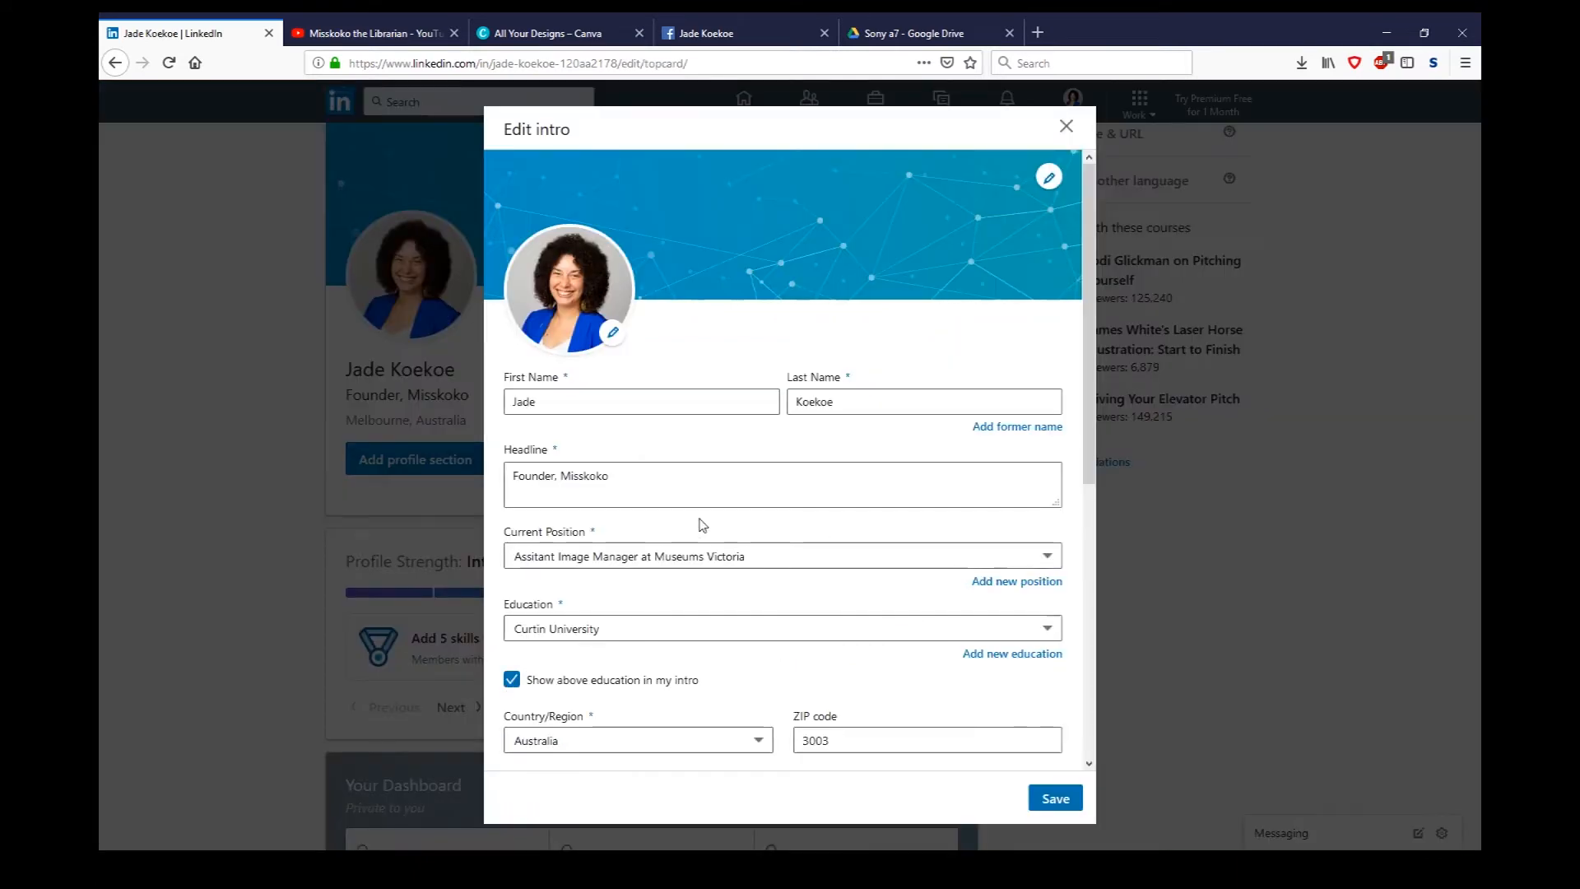
{"action": "scroll", "coordinate": [703, 525], "scroll_direction": "down", "scroll_amount": 5}
{"action": "left_click", "coordinate": [529, 531]}
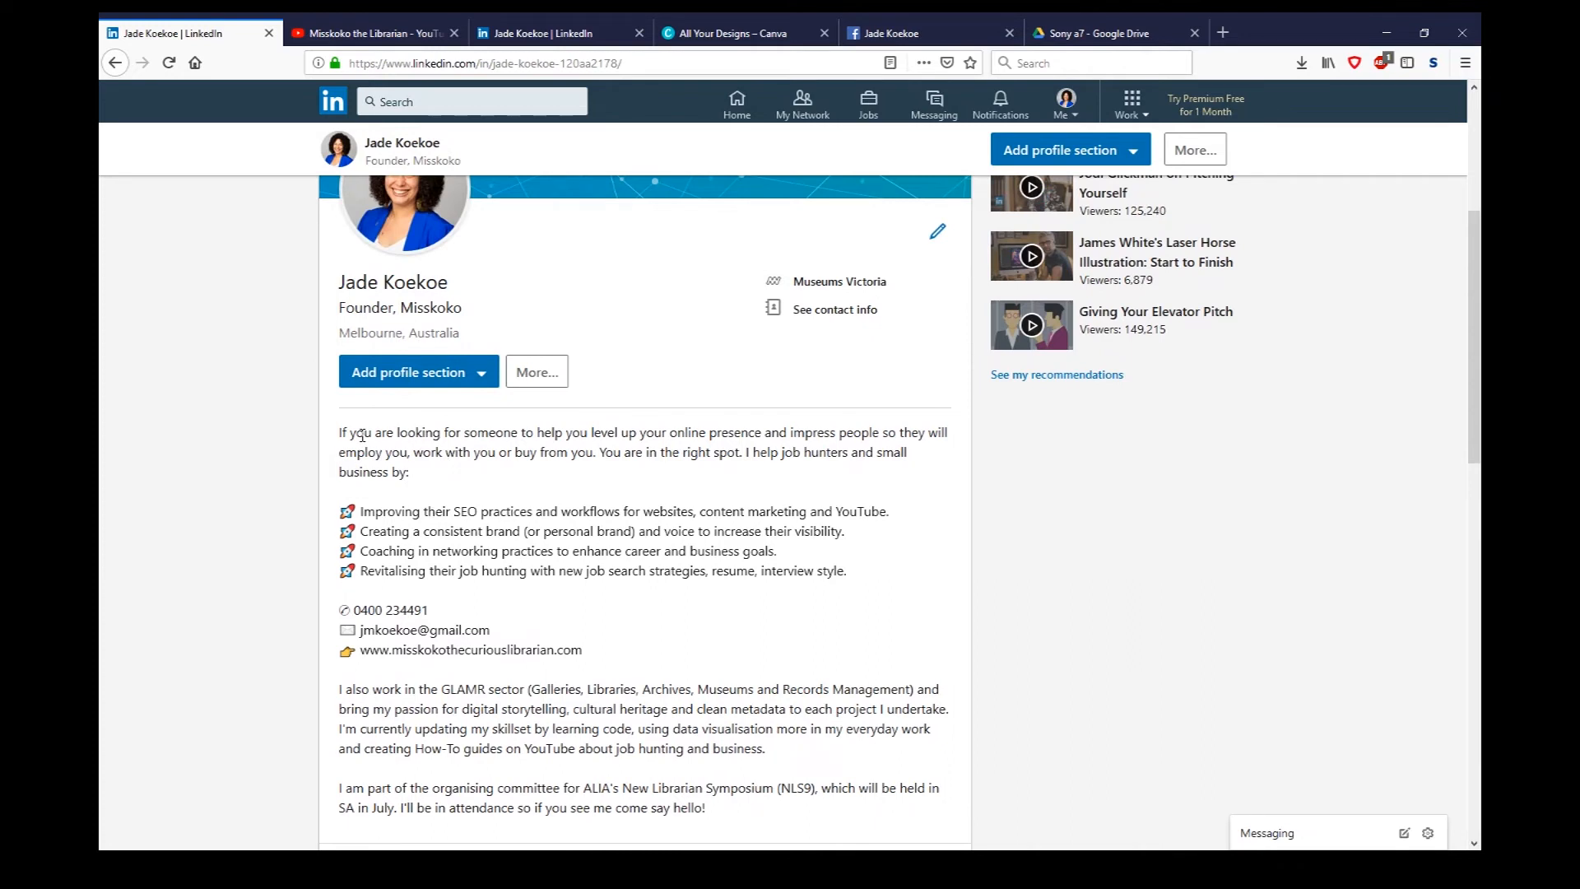
{"action": "left_click_drag", "start_coordinate": [340, 431], "coordinate": [426, 485]}
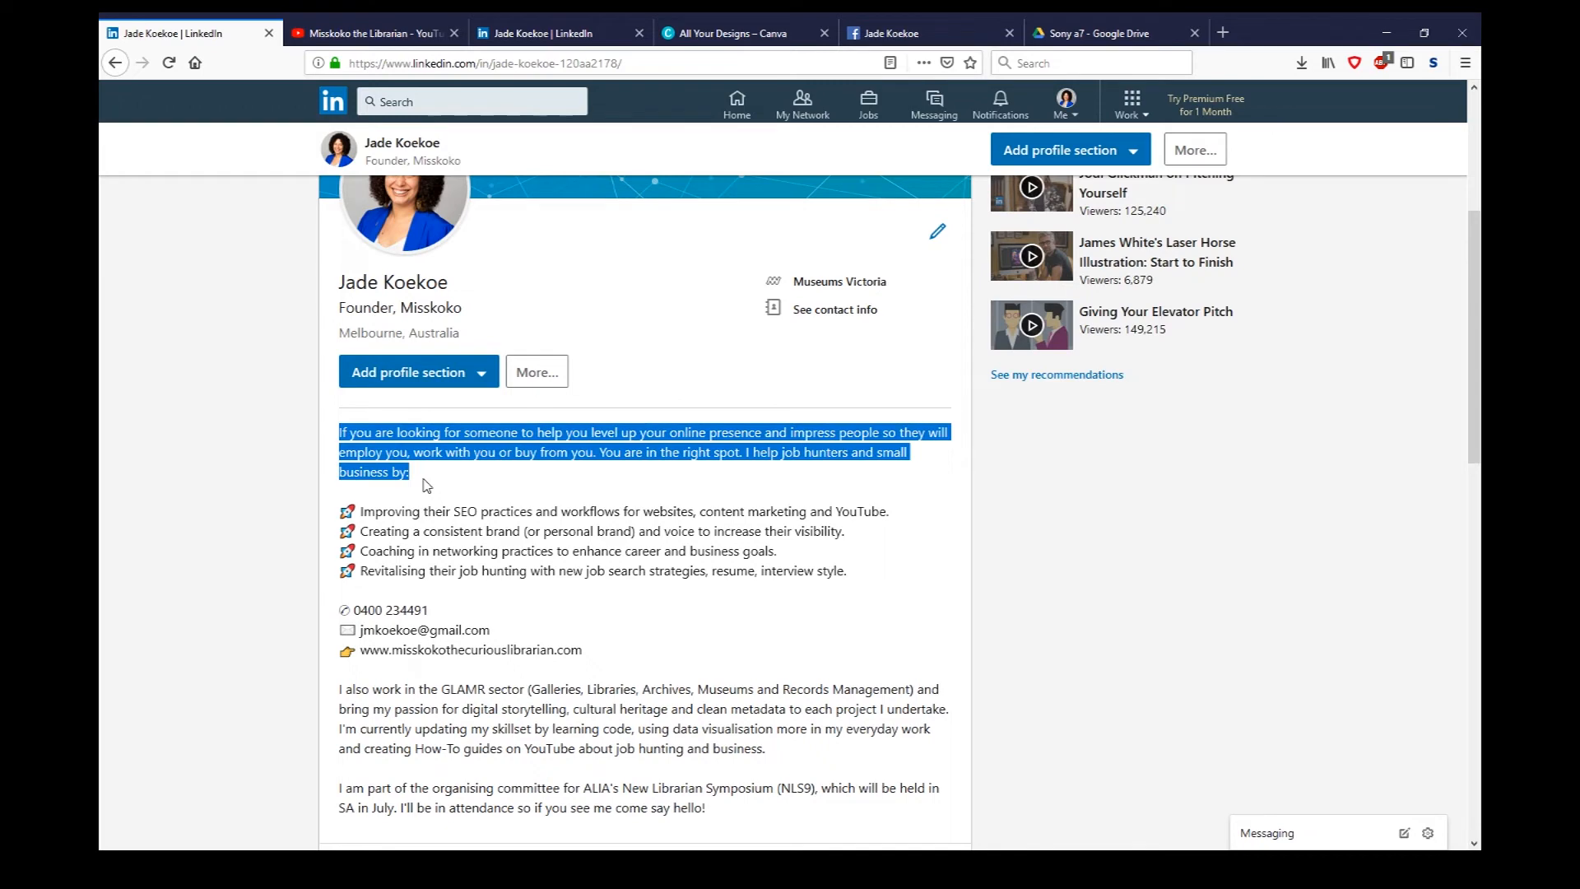
{"action": "left_click", "coordinate": [473, 481]}
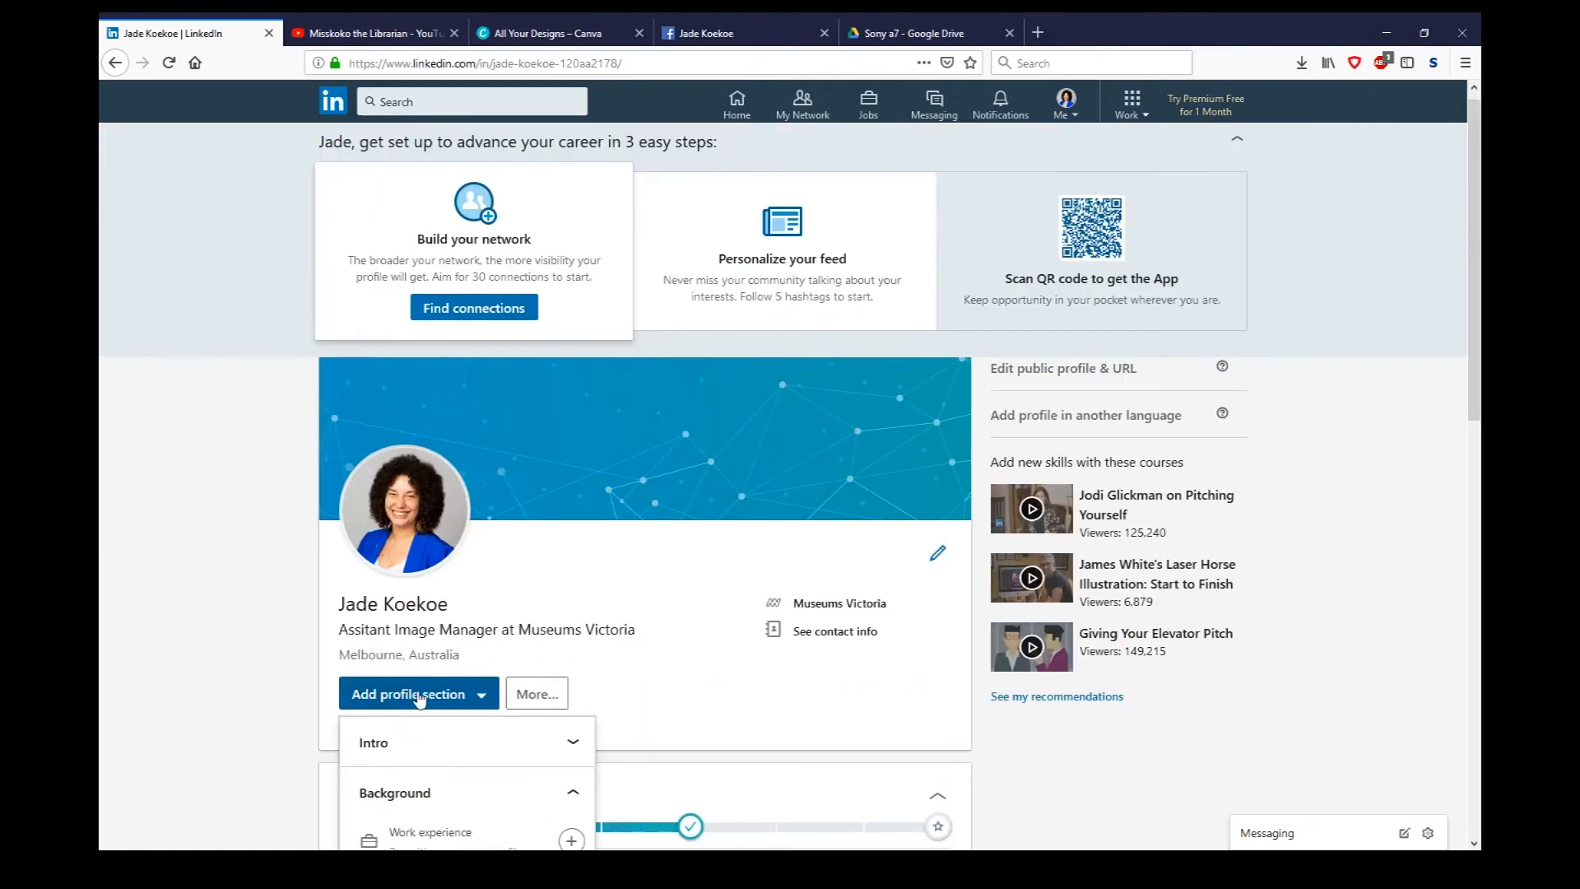
Add an education entry with Curtin University as the school and "Master of Library & Information Science - MLIS" as the degree.
{"action": "scroll", "coordinate": [576, 494], "scroll_direction": "down", "scroll_amount": 3}
{"action": "left_click", "coordinate": [442, 443]}
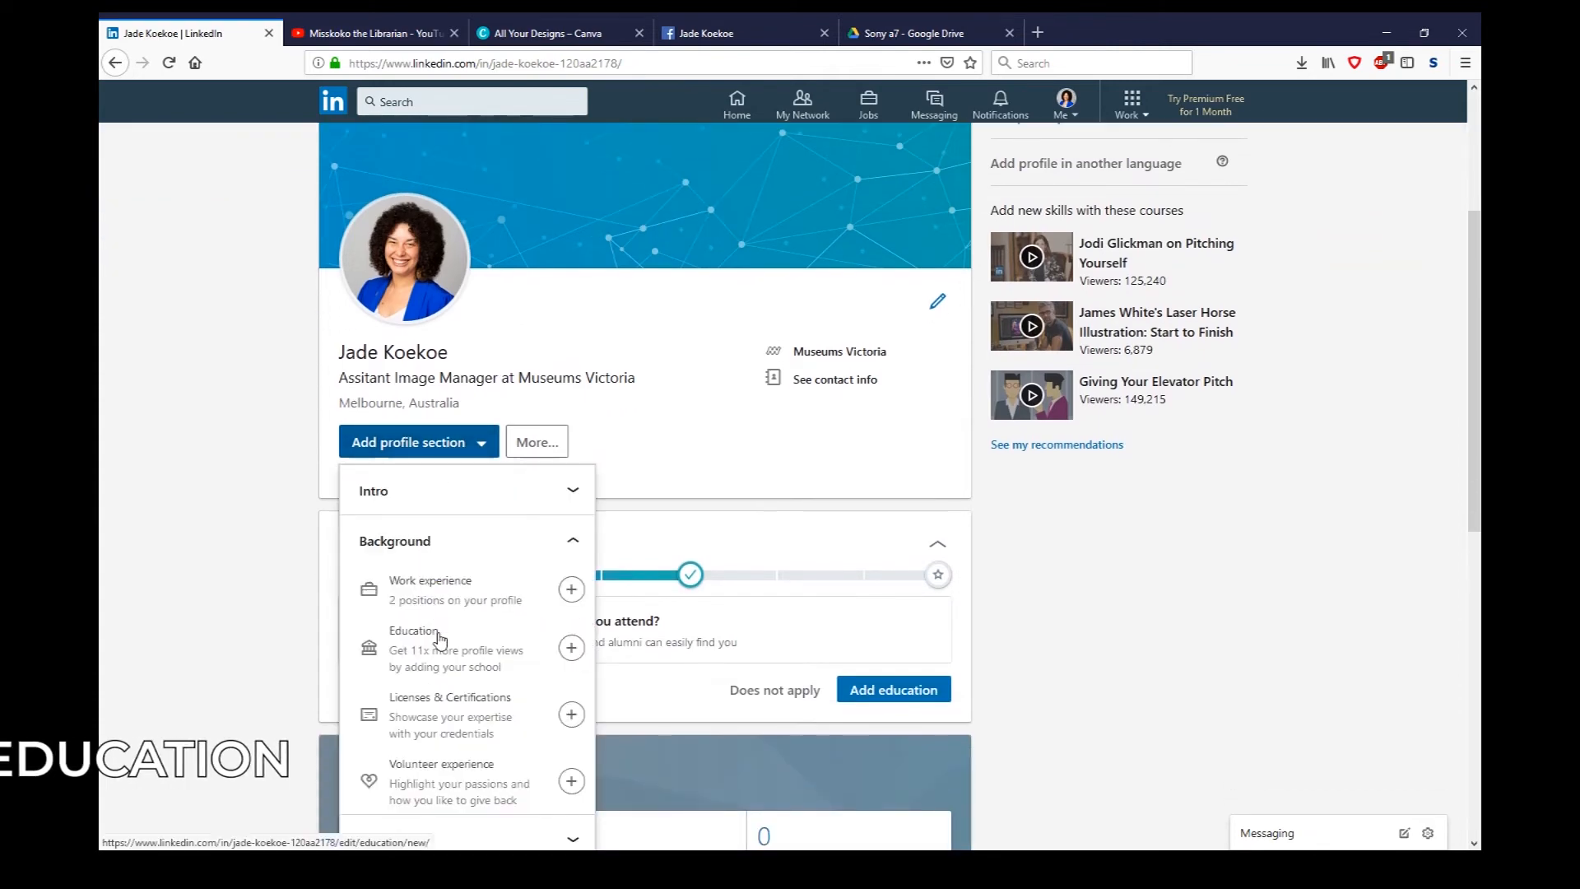
{"action": "left_click", "coordinate": [570, 647]}
{"action": "left_click", "coordinate": [557, 212]}
{"action": "type", "text": "Curtin"}
{"action": "left_click", "coordinate": [557, 243]}
{"action": "left_click", "coordinate": [563, 268]}
{"action": "type", "text": "Libr"}
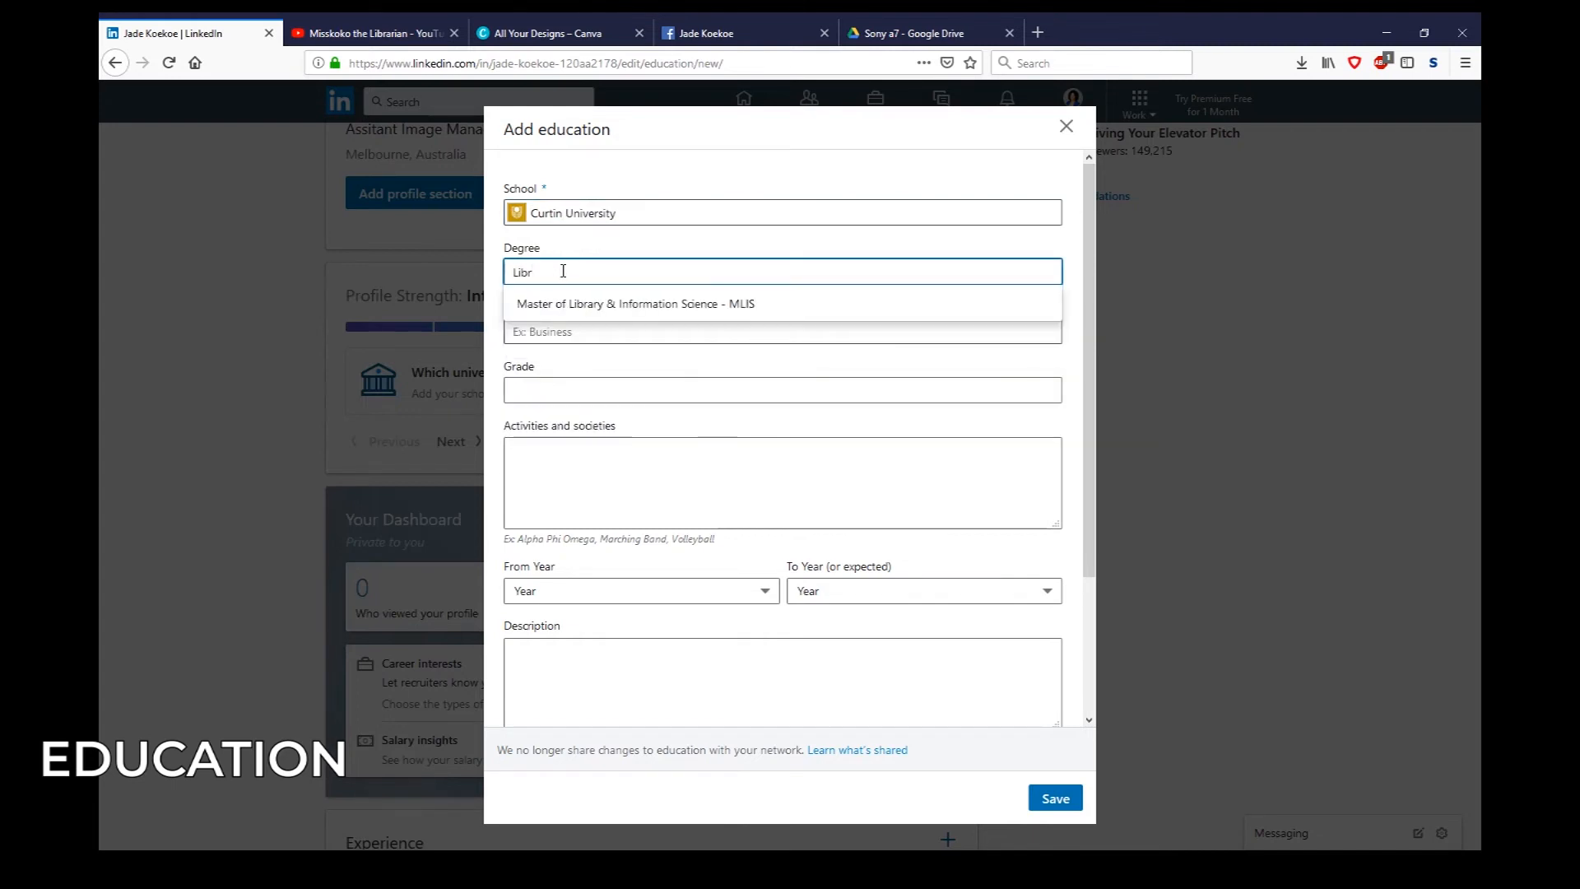
{"action": "left_click", "coordinate": [564, 303]}
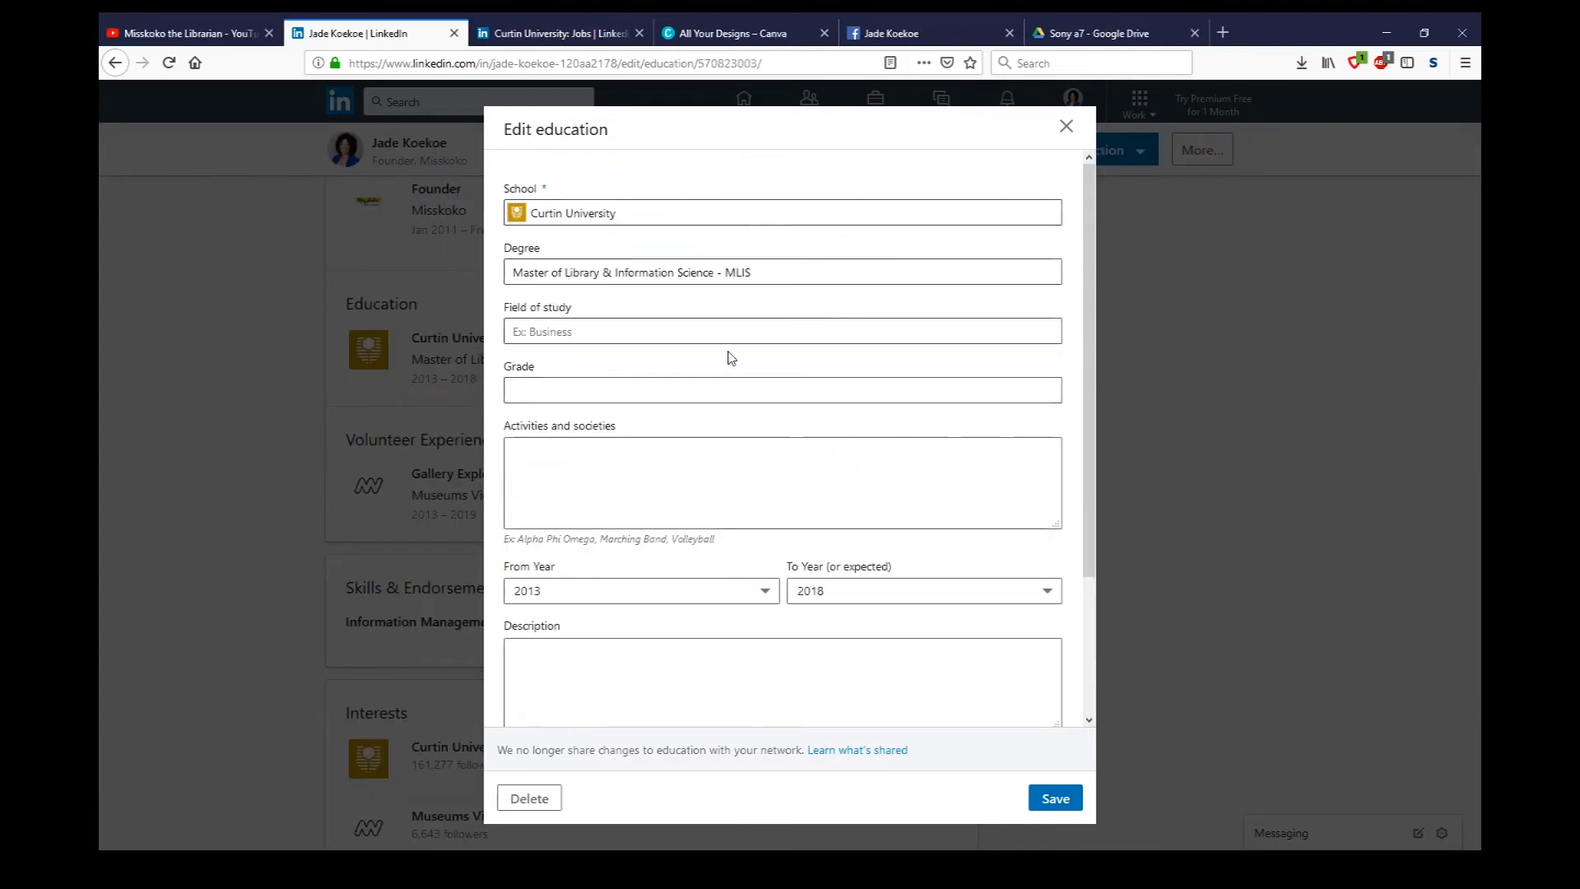
{"action": "left_click", "coordinate": [704, 207]}
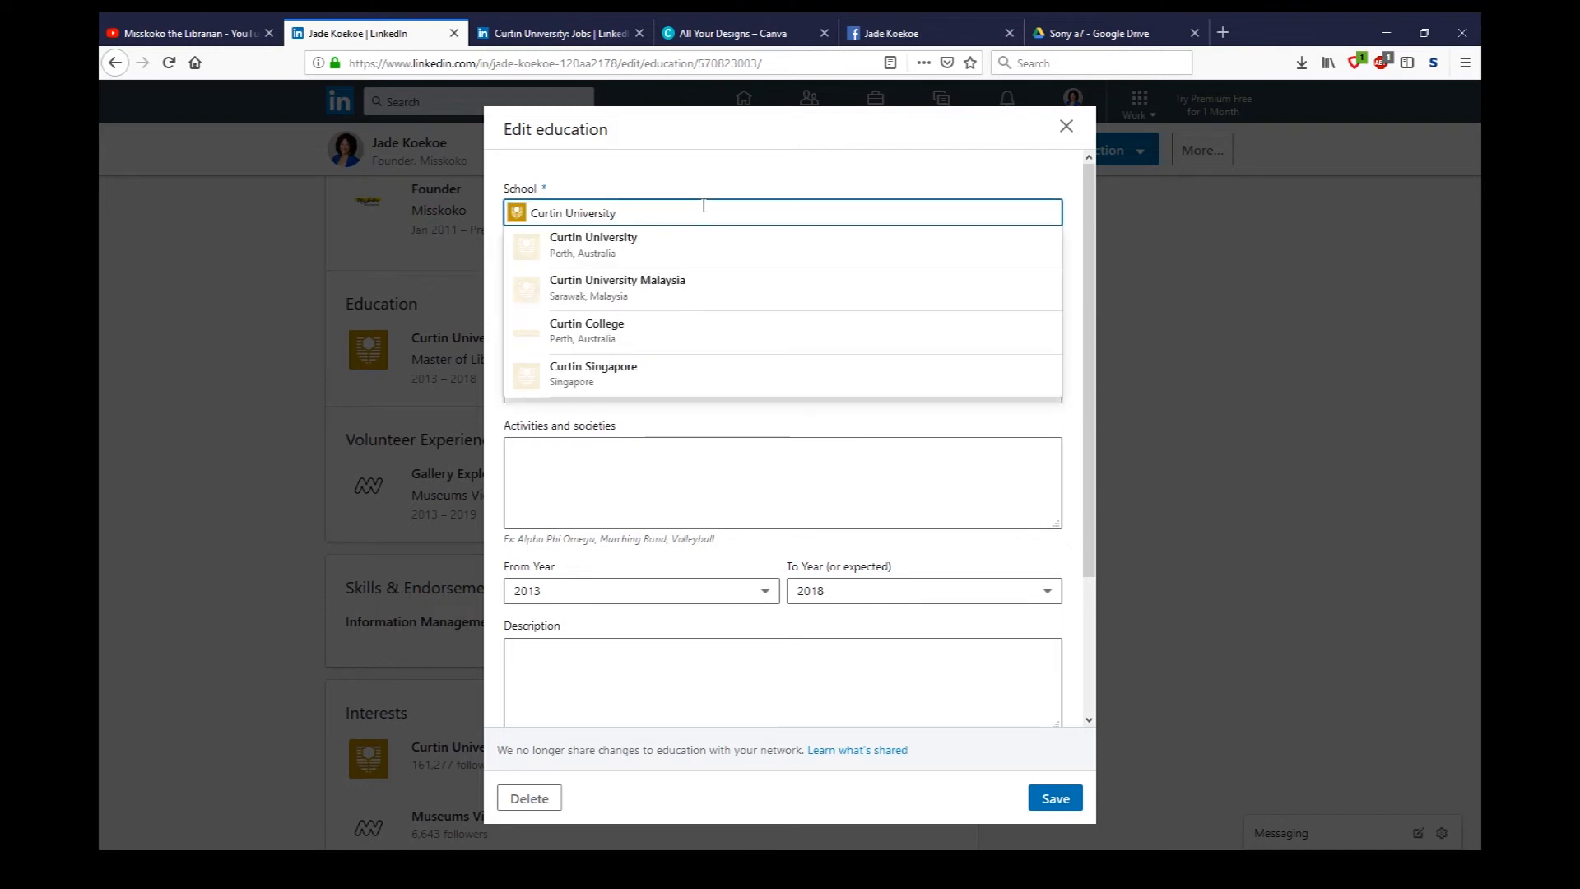
{"action": "left_click", "coordinate": [658, 247]}
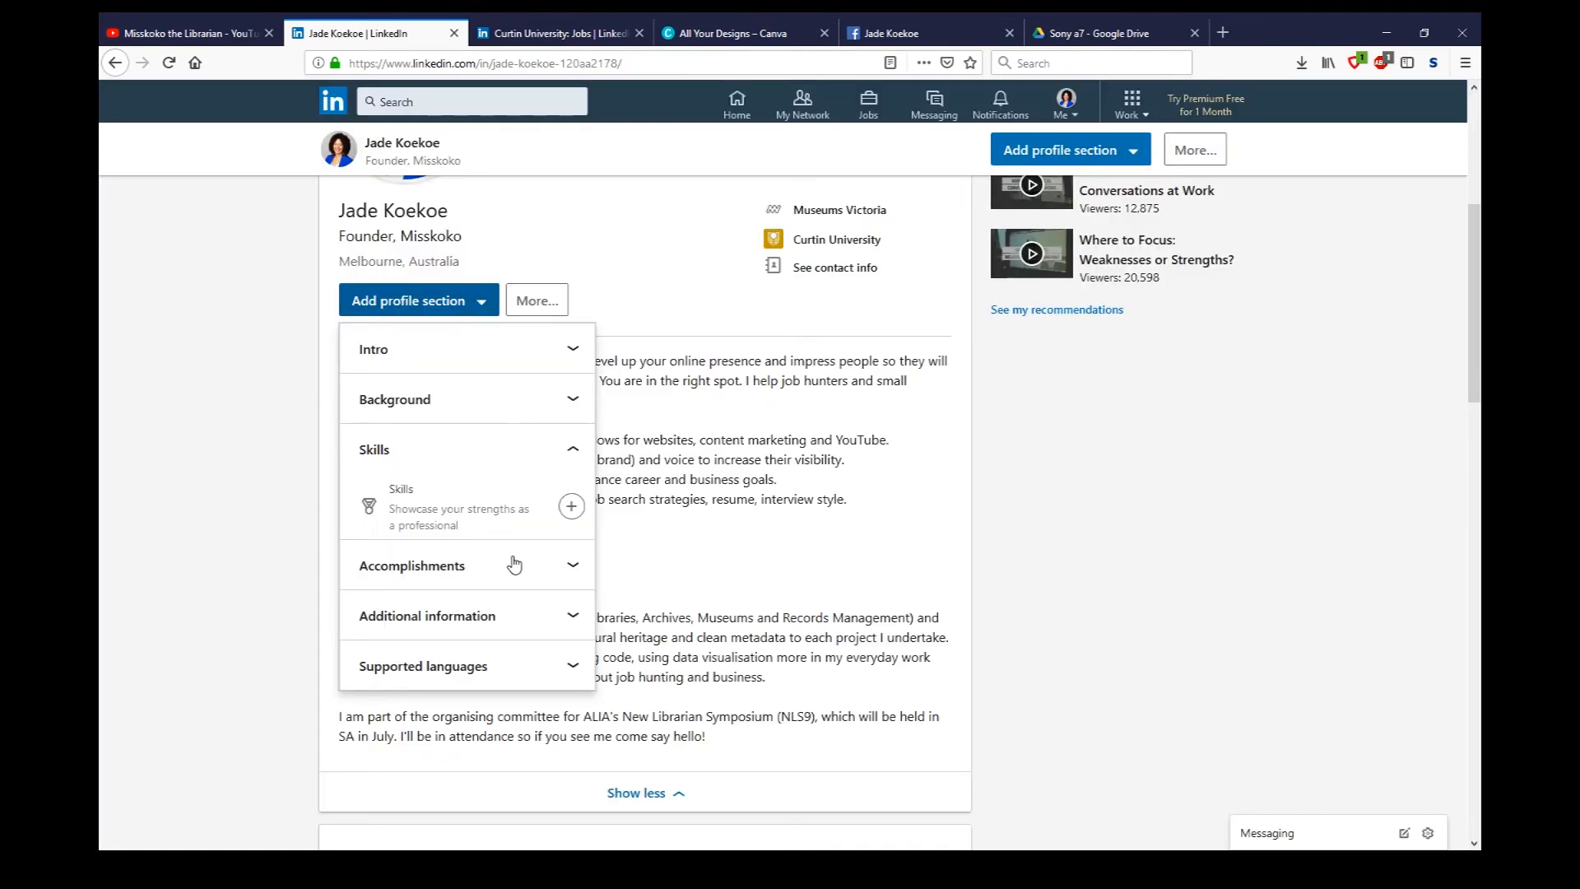
Show the accomplishment types that can be added to the profile.
{"action": "left_click", "coordinate": [514, 565]}
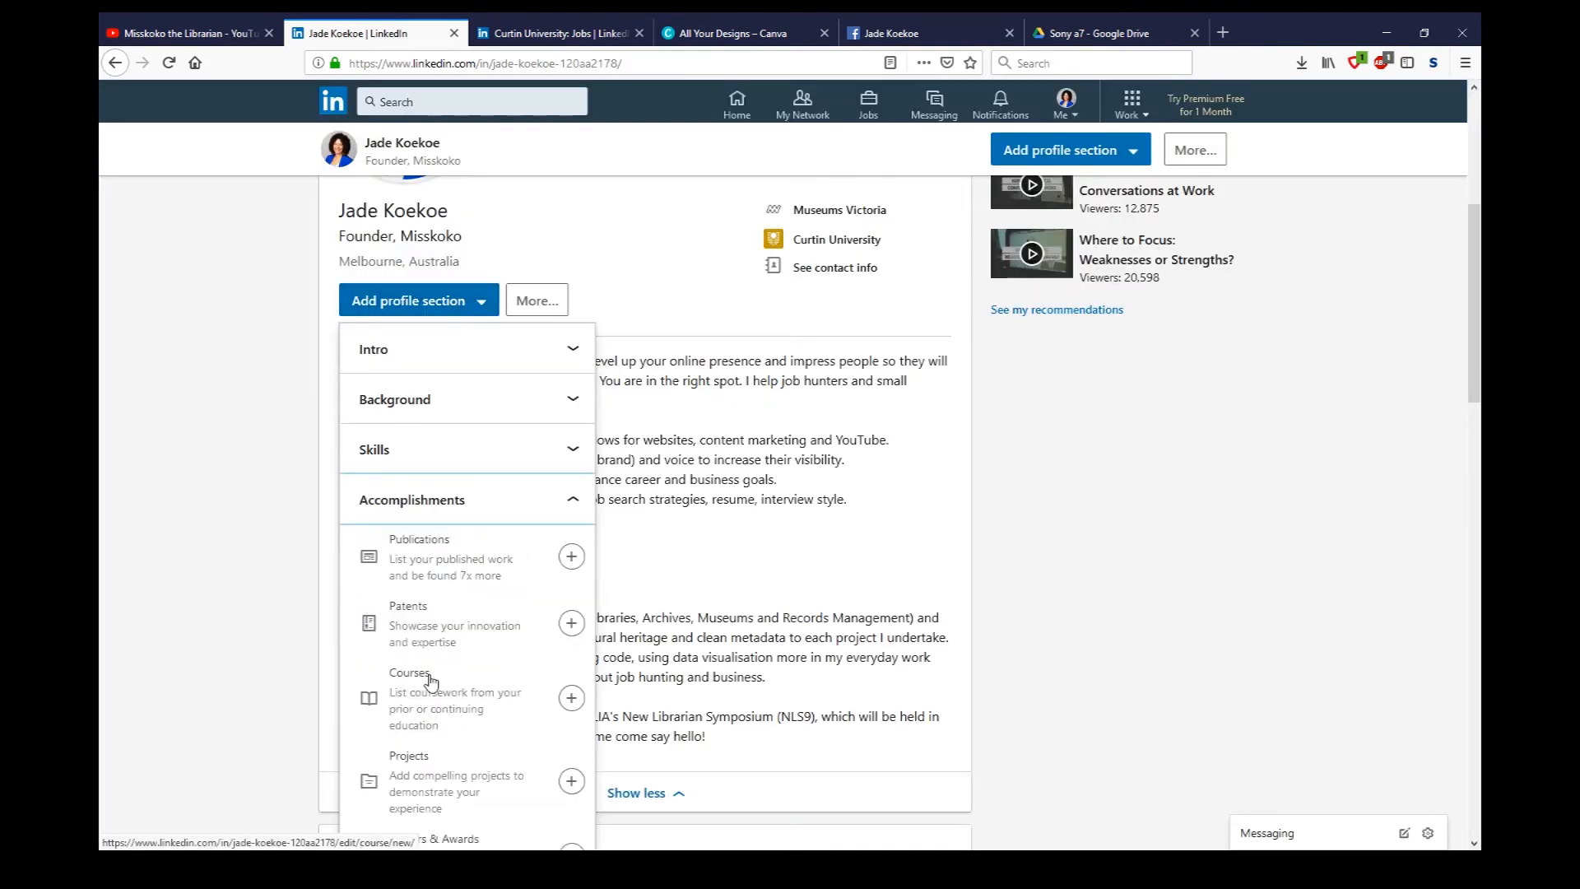